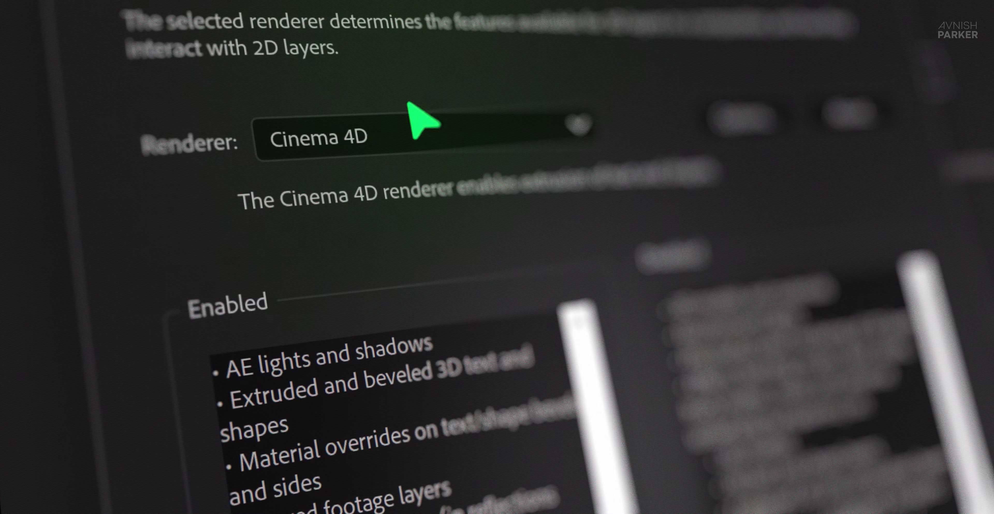
Keep Cinema 4D as the 3D renderer and raise the light intensity to 264%
click(405, 139)
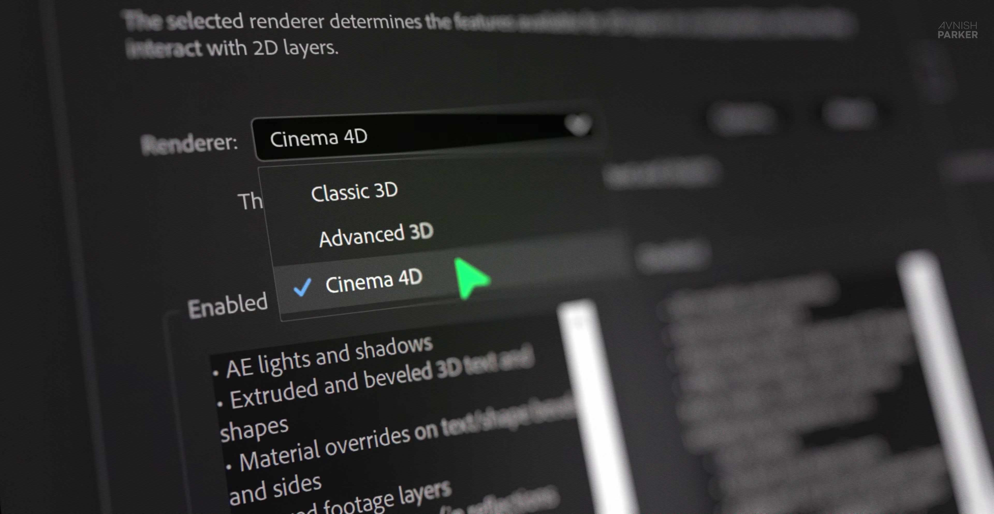
click(457, 267)
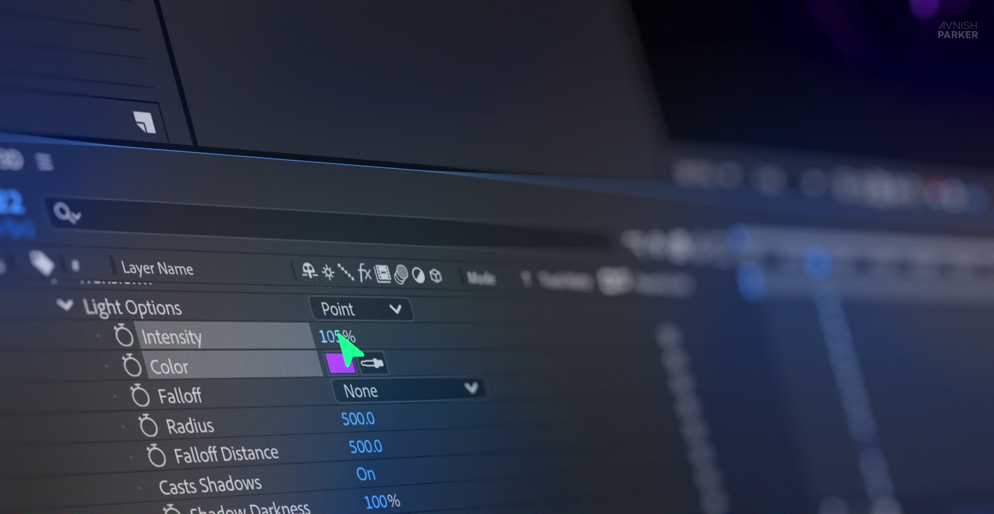
drag(341, 337, 510, 326)
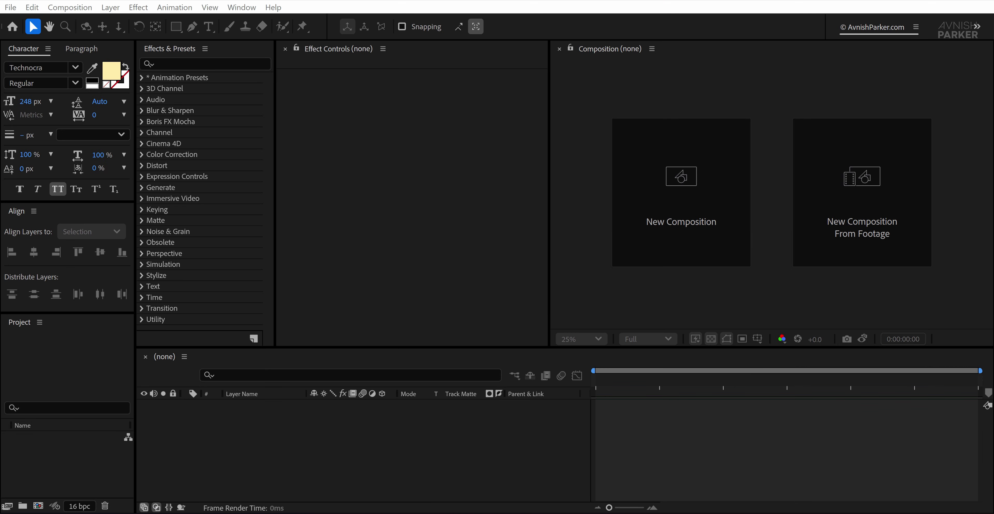
Create a composition named Quick 3D that renders with Cinema 4D
click(685, 262)
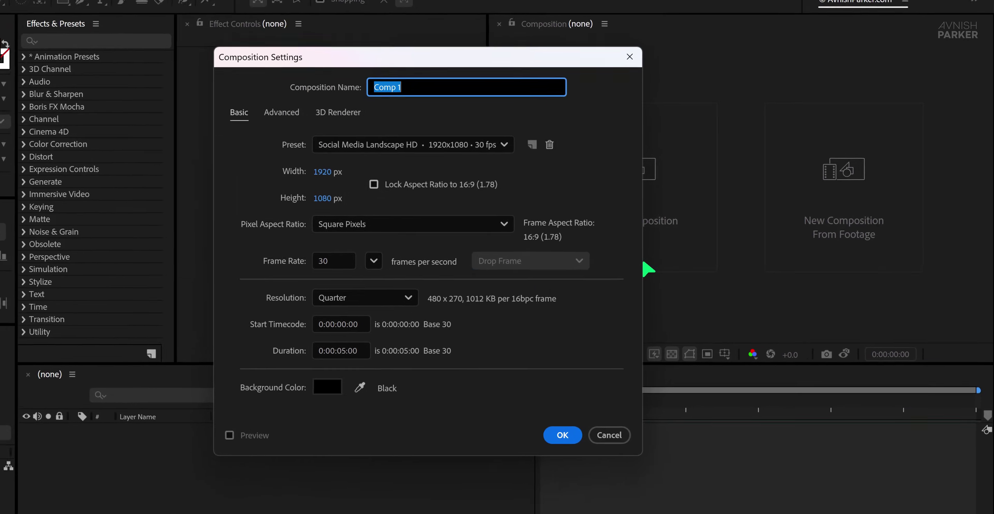
text(Quick 3)
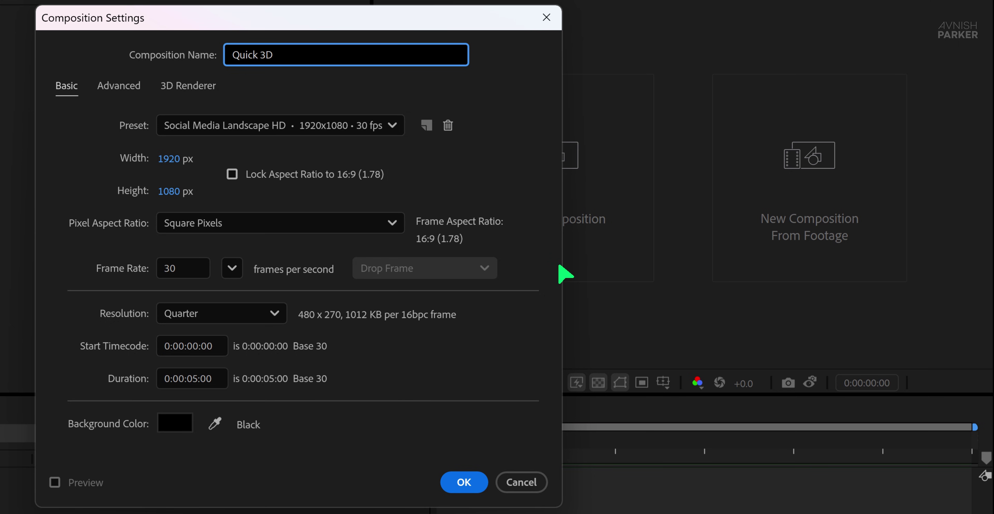
text(D)
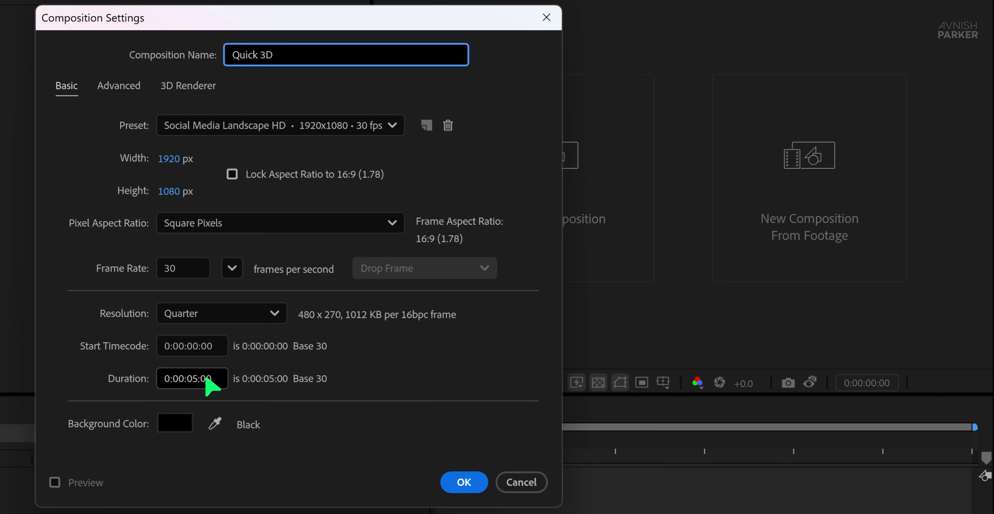
click(187, 87)
click(189, 181)
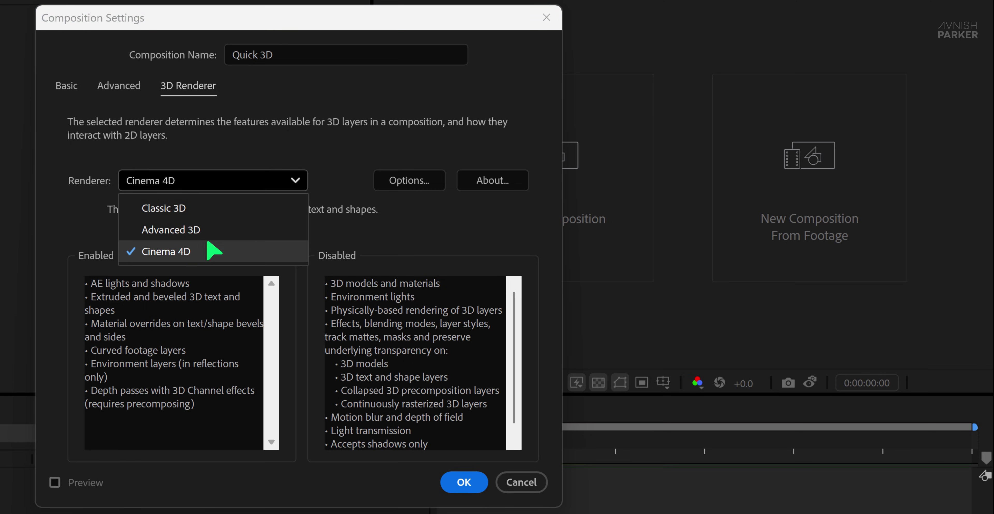
click(211, 251)
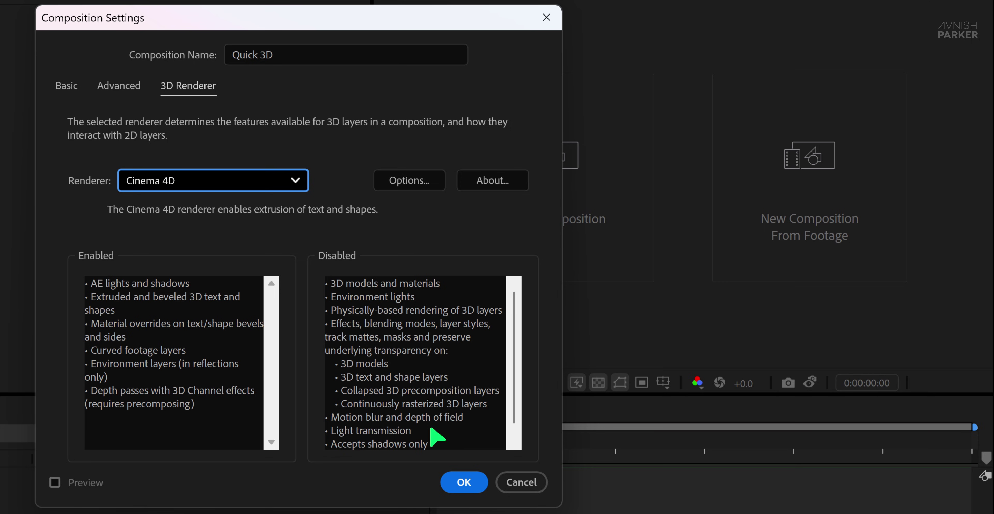
click(465, 482)
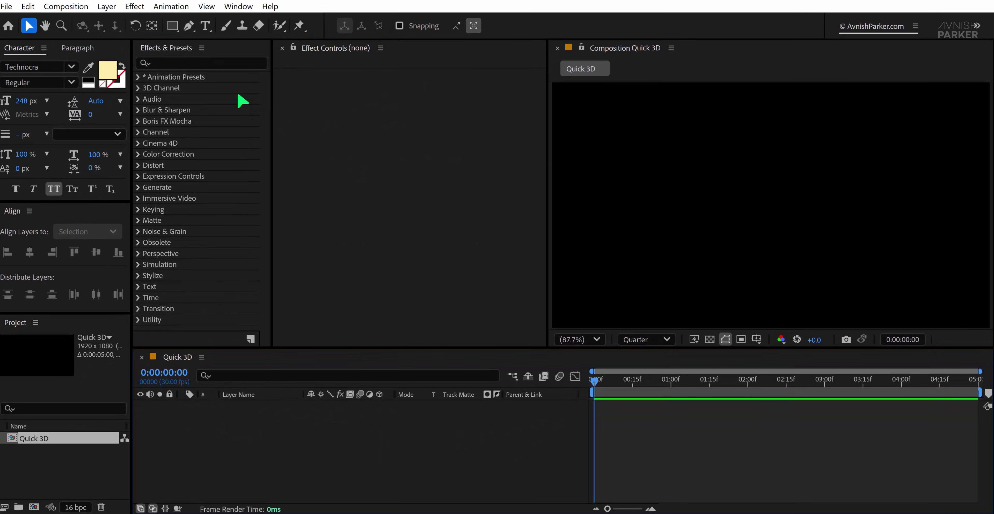
click(132, 7)
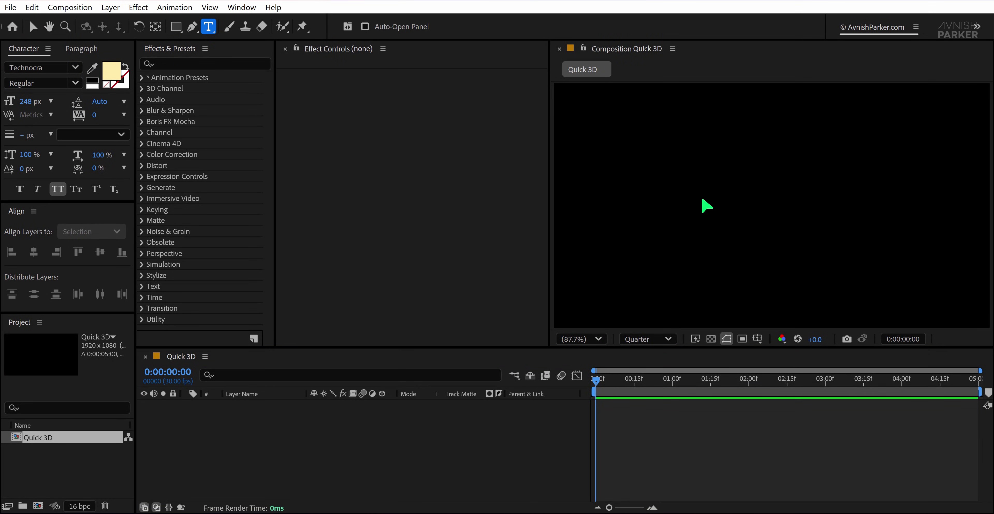
Add a 'moon' text layer, preview at Full resolution, and centre it horizontally and vertically
click(717, 208)
text(moon)
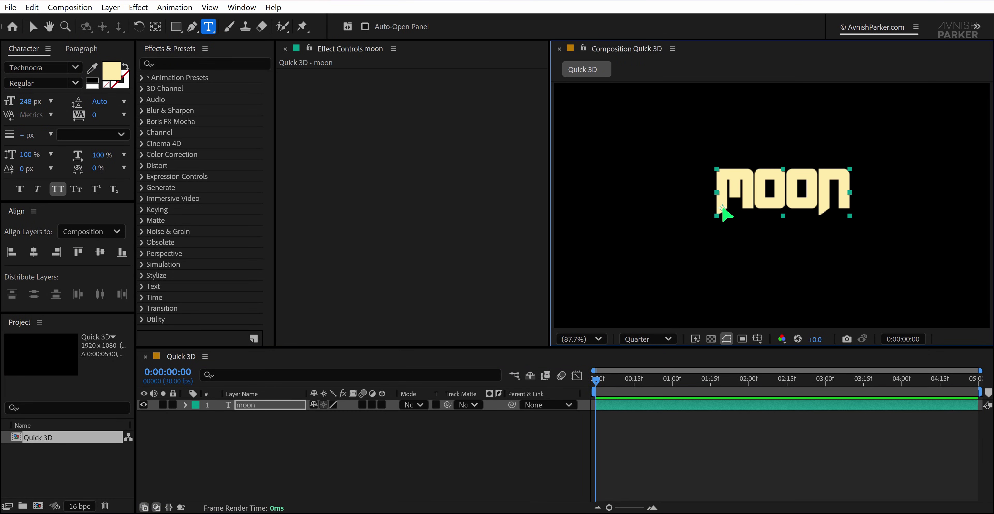
click(659, 338)
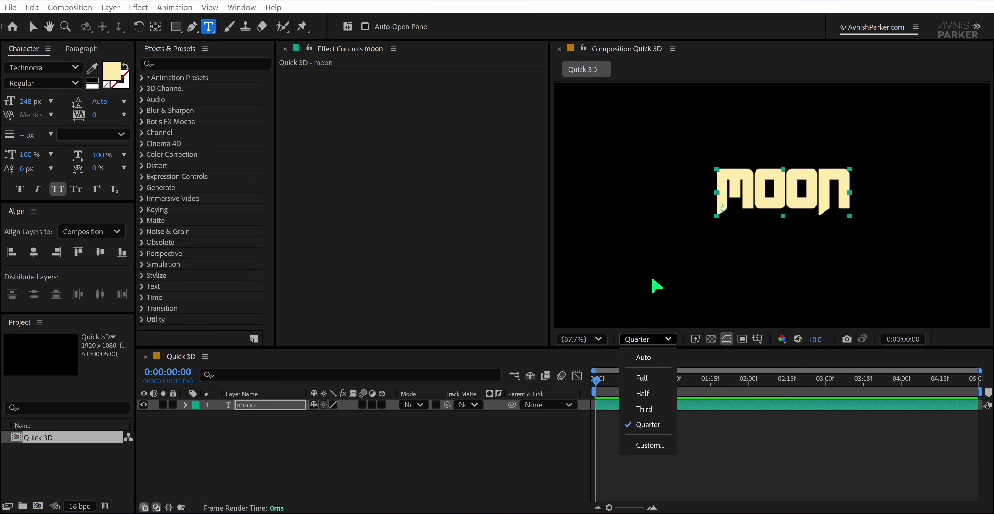
click(652, 380)
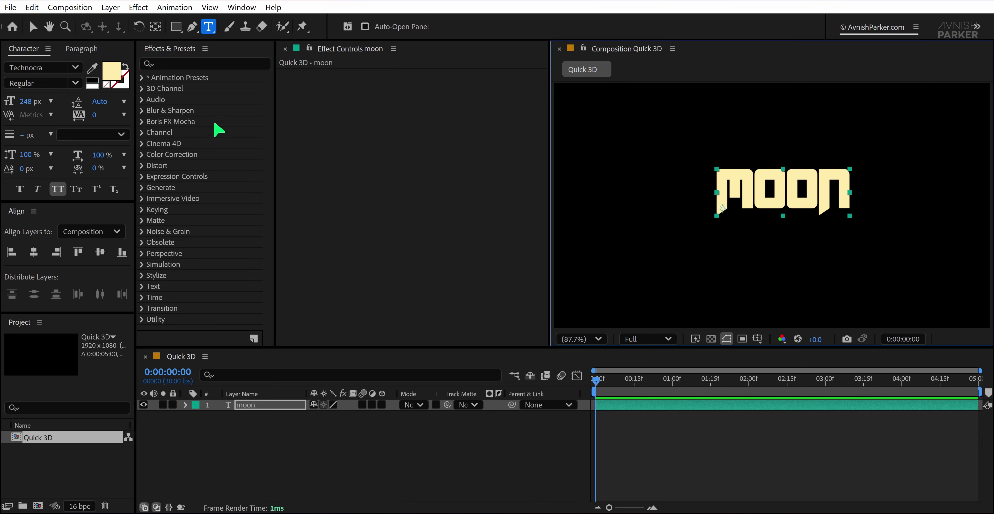
click(33, 253)
click(100, 253)
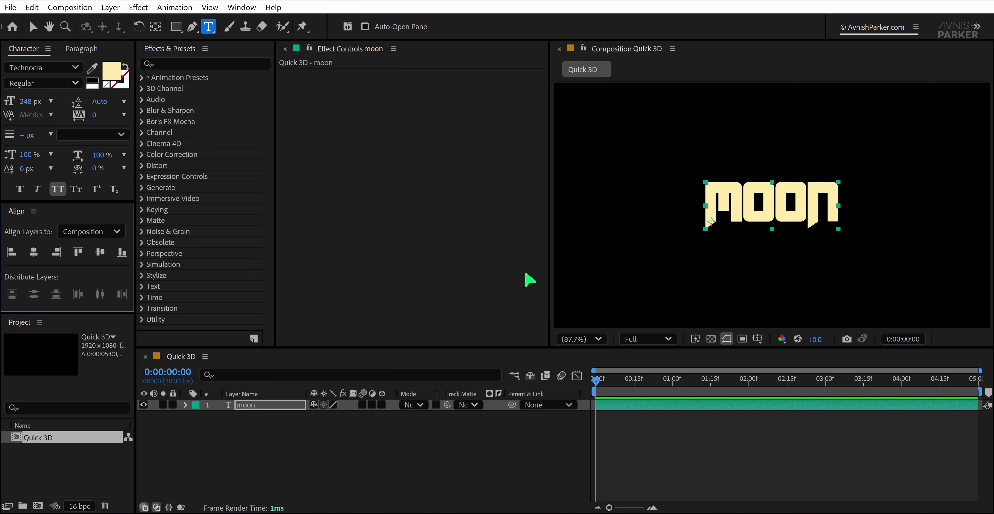
key(v)
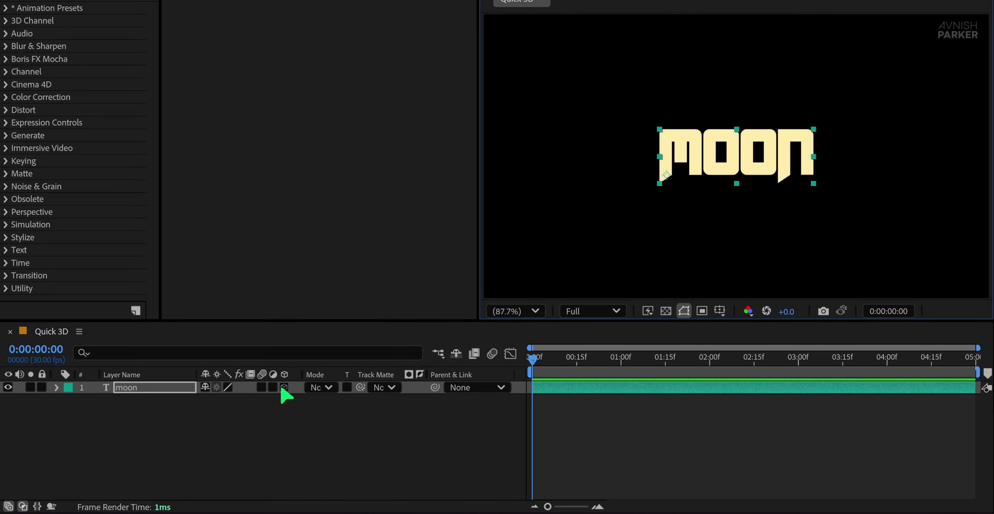
Make the moon layer 3D and place a duplicate of it below the original
right_click(328, 376)
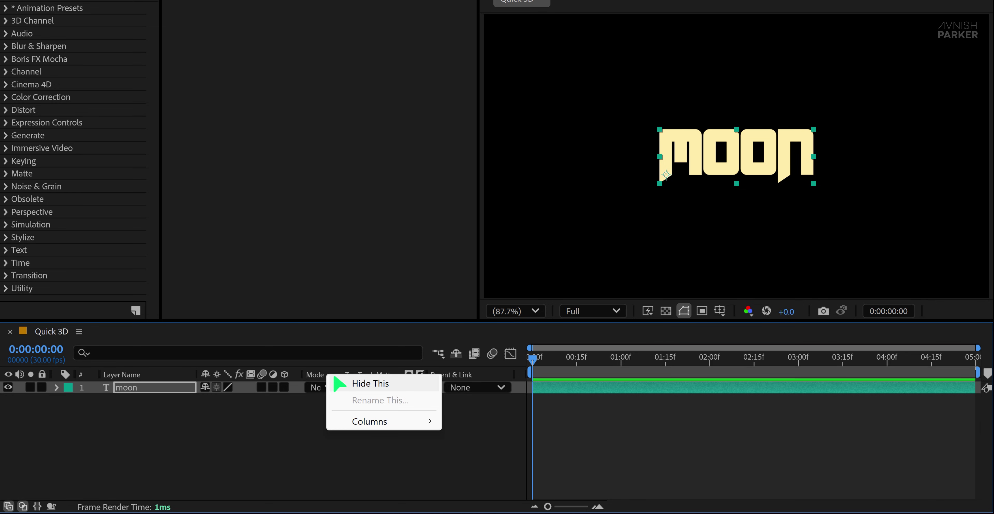
mouse_move(409, 423)
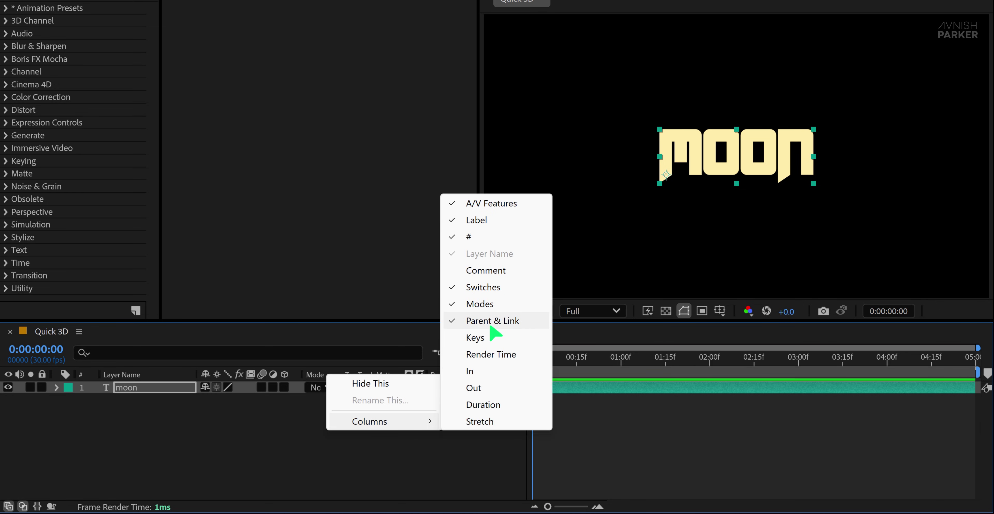
click(141, 391)
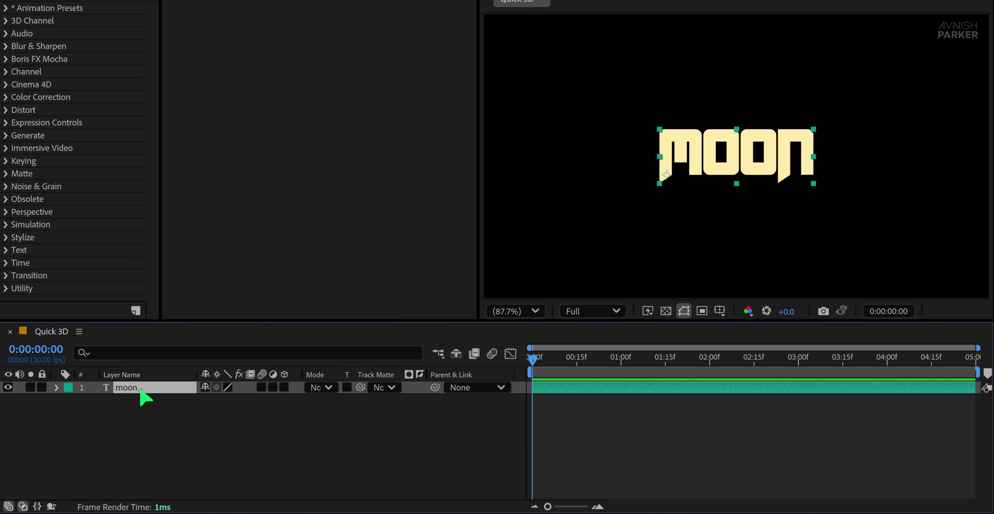
click(285, 387)
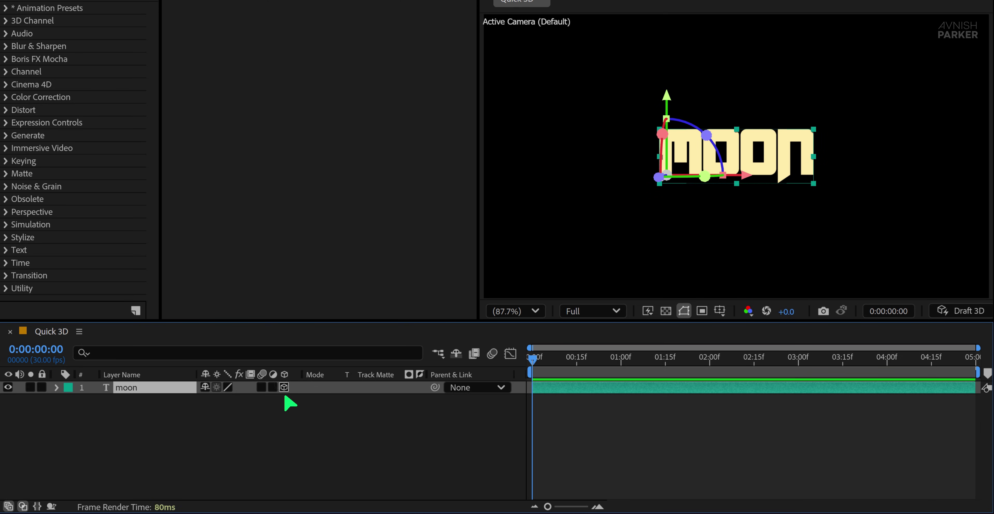
key(ctrl+d)
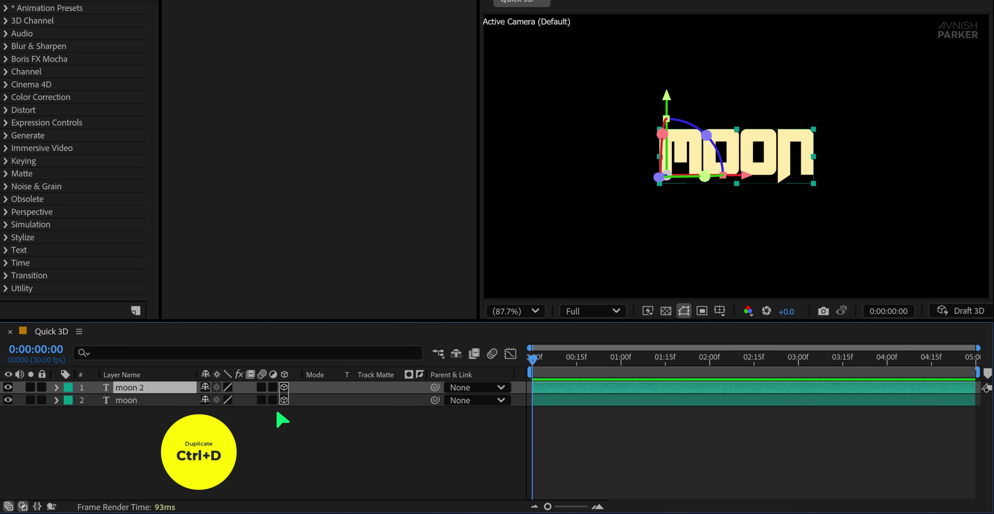
drag(143, 394, 143, 406)
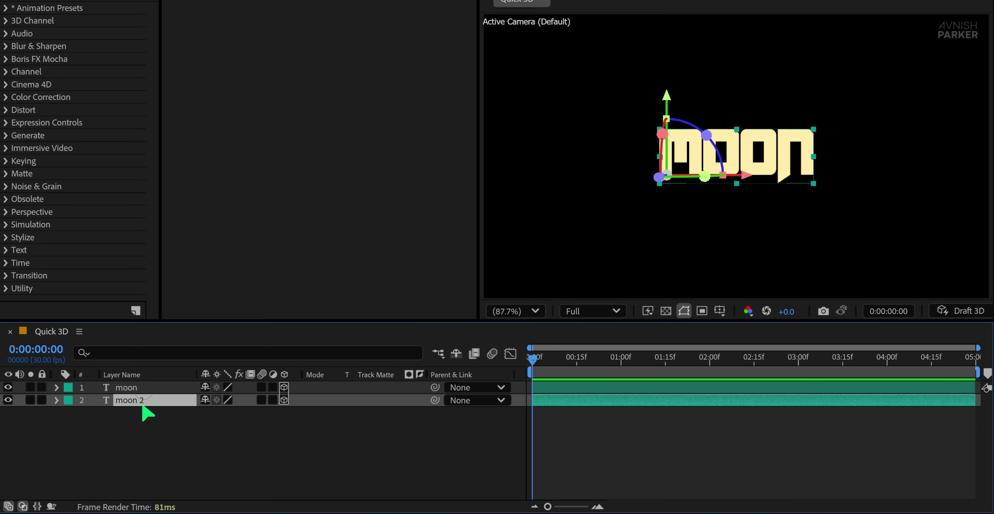
Rename the copy to Moon Depth and set its Extrusion Depth to 1000
key(BackSpace)
key(Delete)
text(M)
key(Return)
click(57, 401)
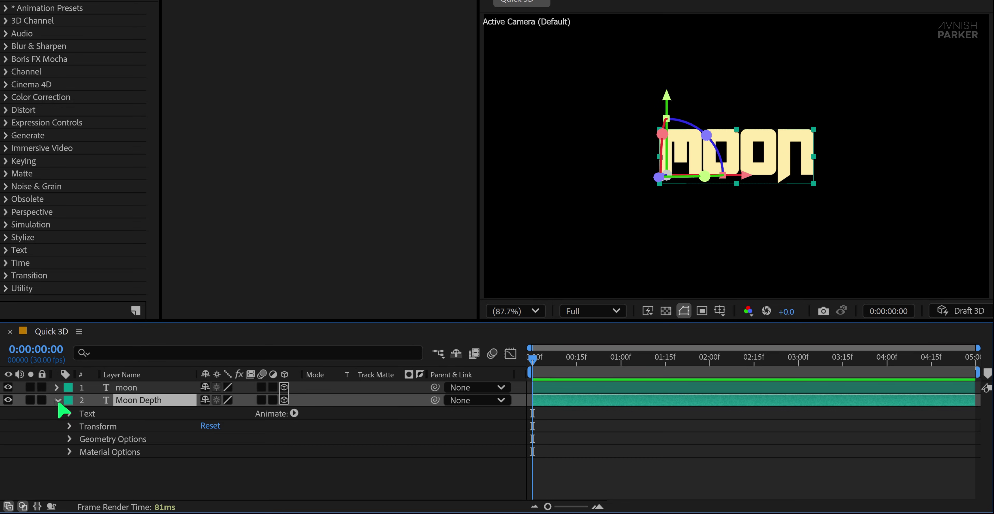
click(69, 439)
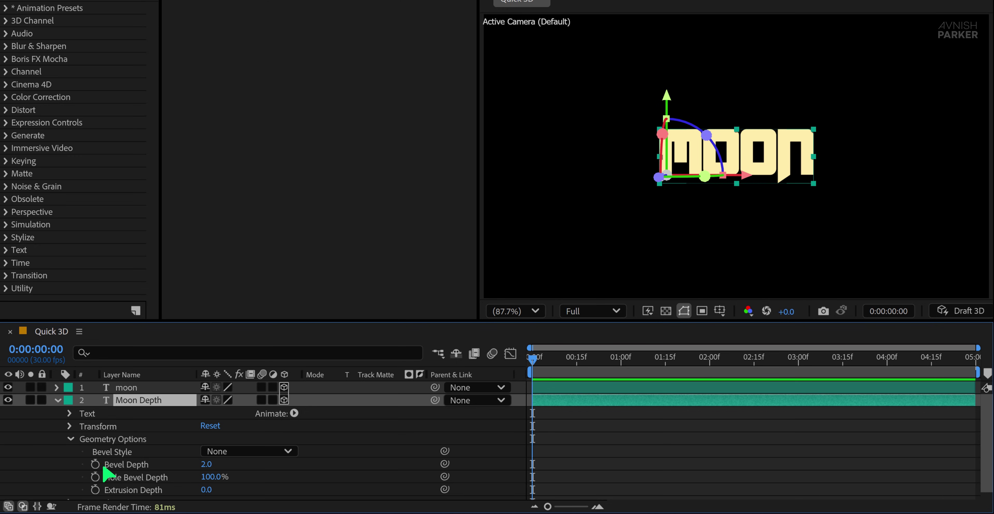
click(207, 490)
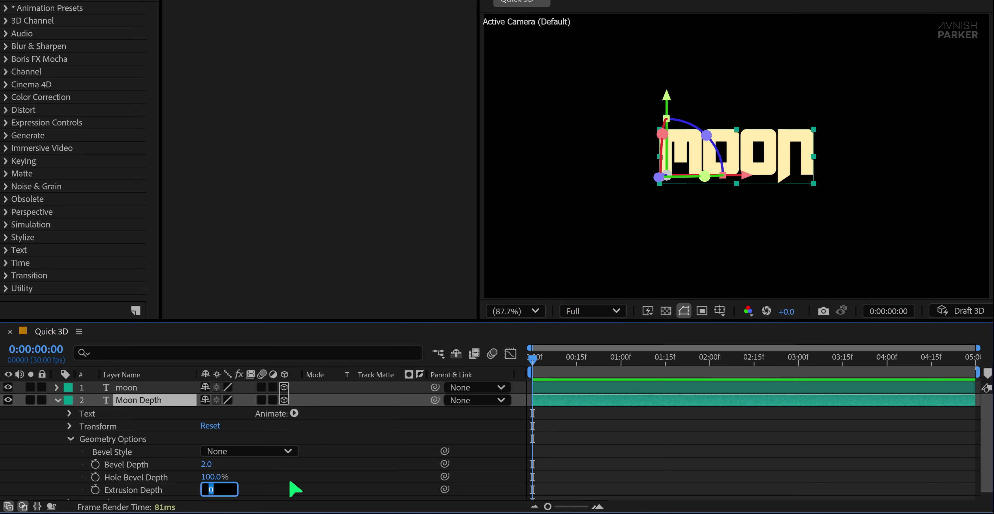
click(295, 491)
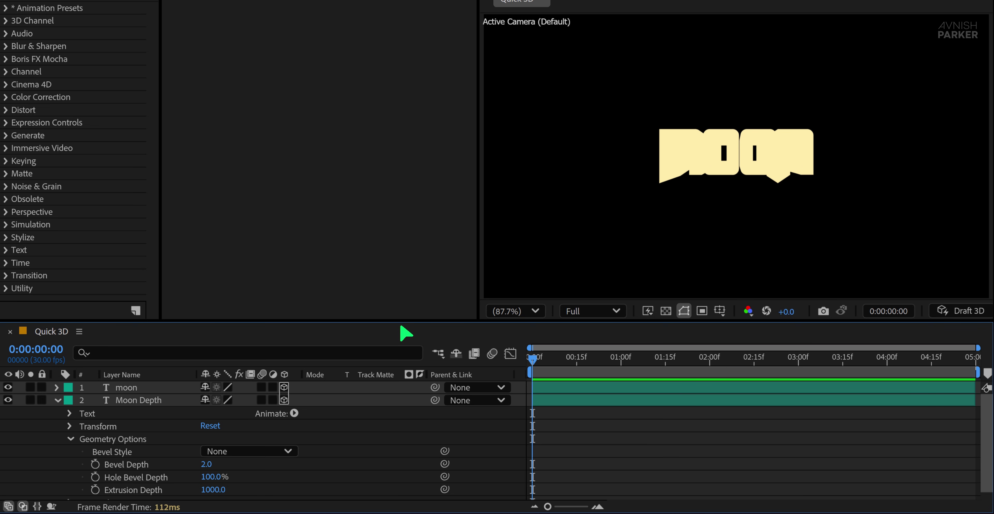
Set the front moon layer's text fill colour to cream FFFBEF
click(134, 388)
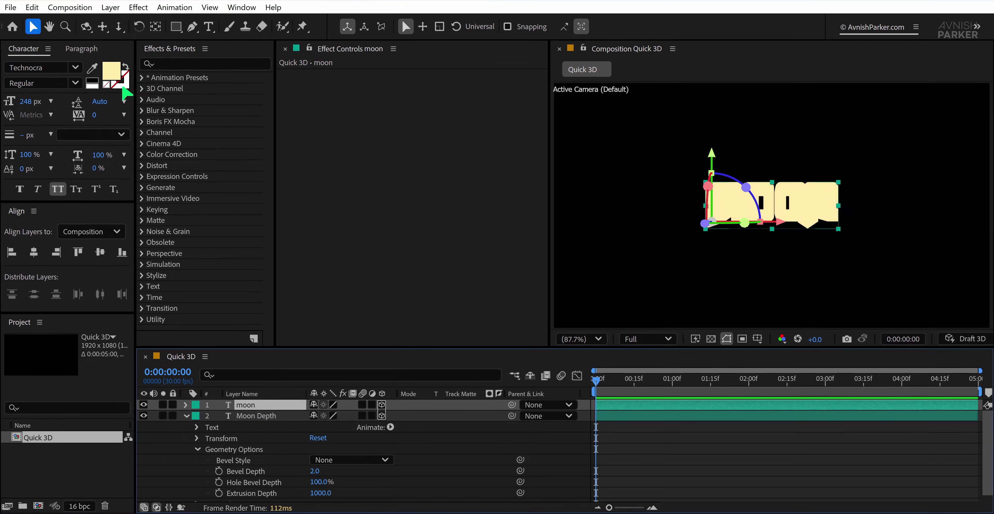
click(111, 70)
click(360, 175)
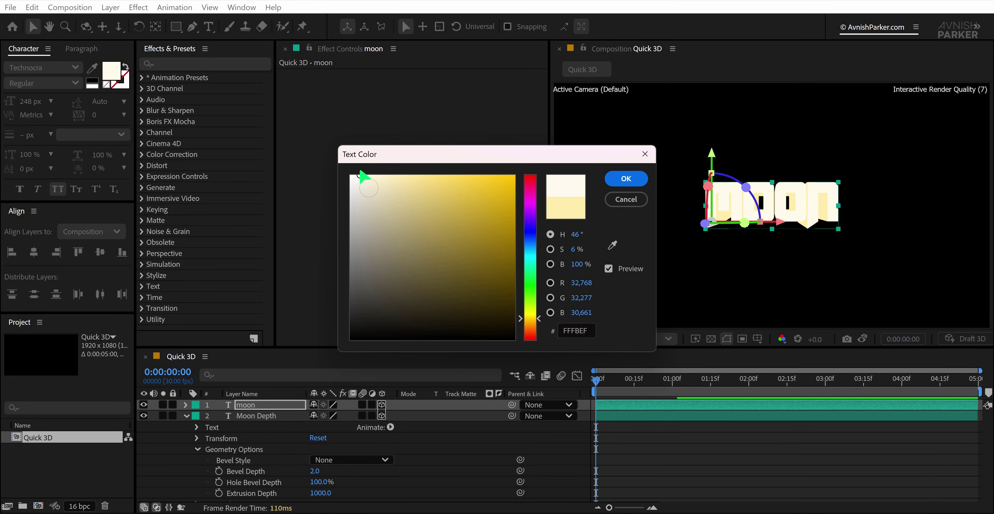
click(626, 179)
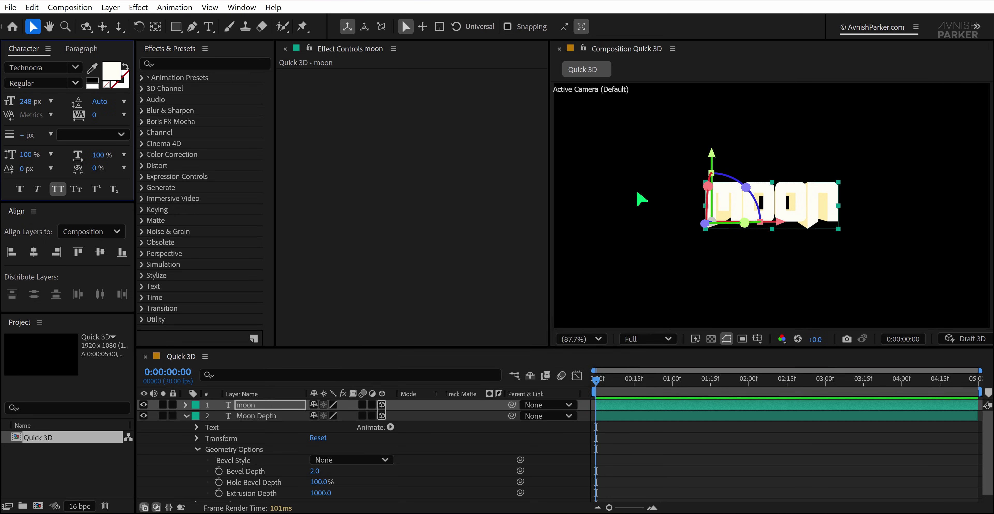
click(637, 194)
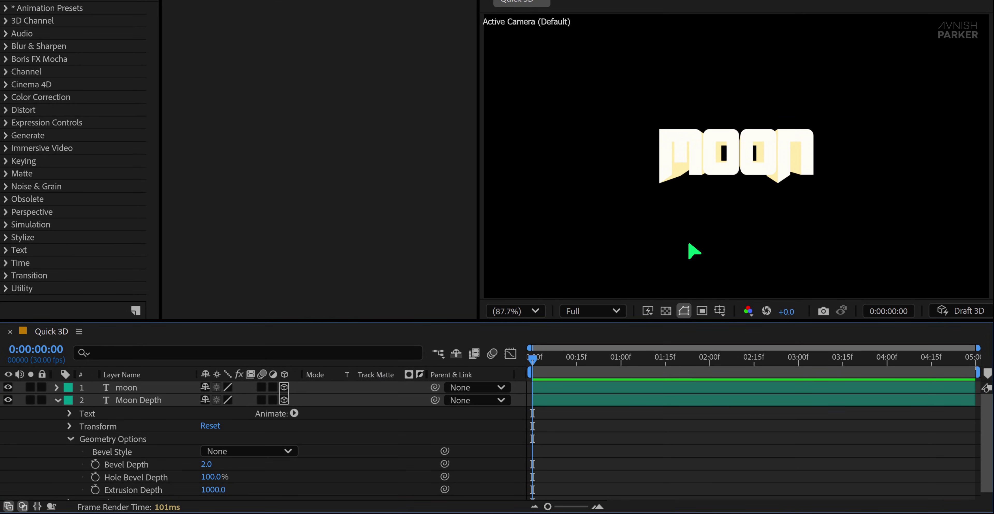
Add a new camera, Camera 1, with the 15mm lens preset
right_click(371, 421)
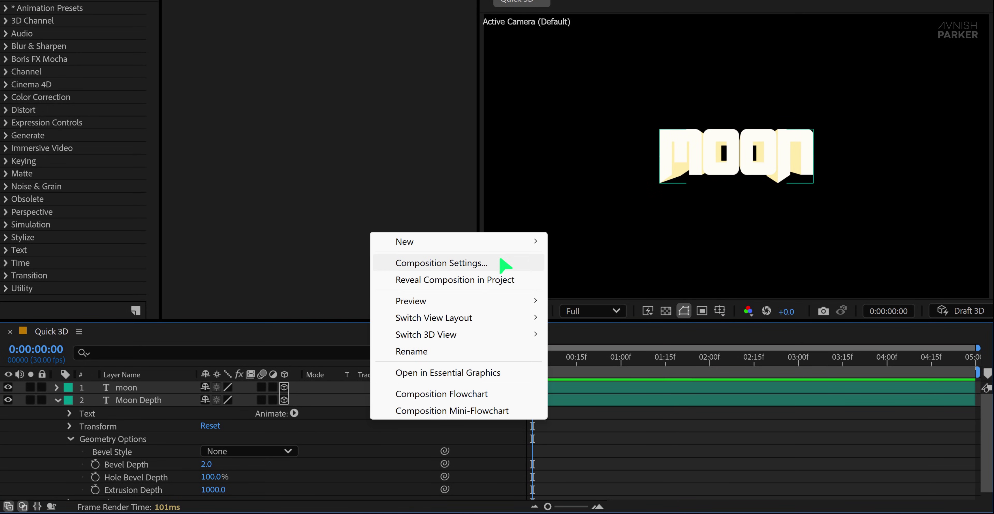
mouse_move(495, 242)
click(609, 314)
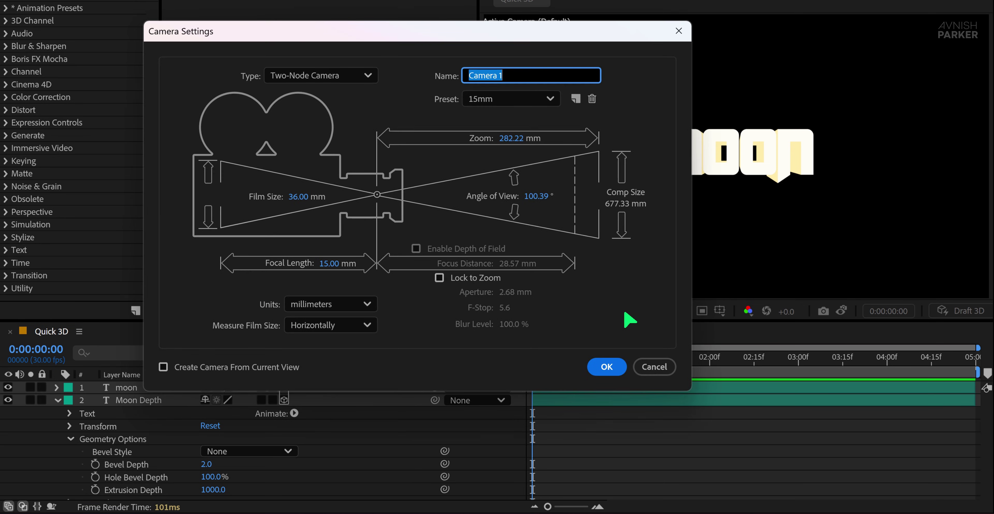
click(501, 102)
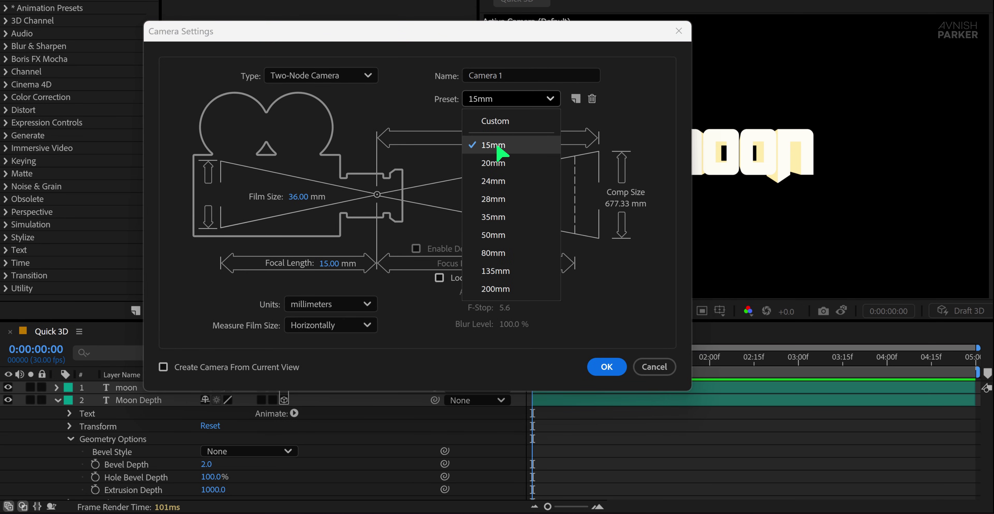
click(508, 147)
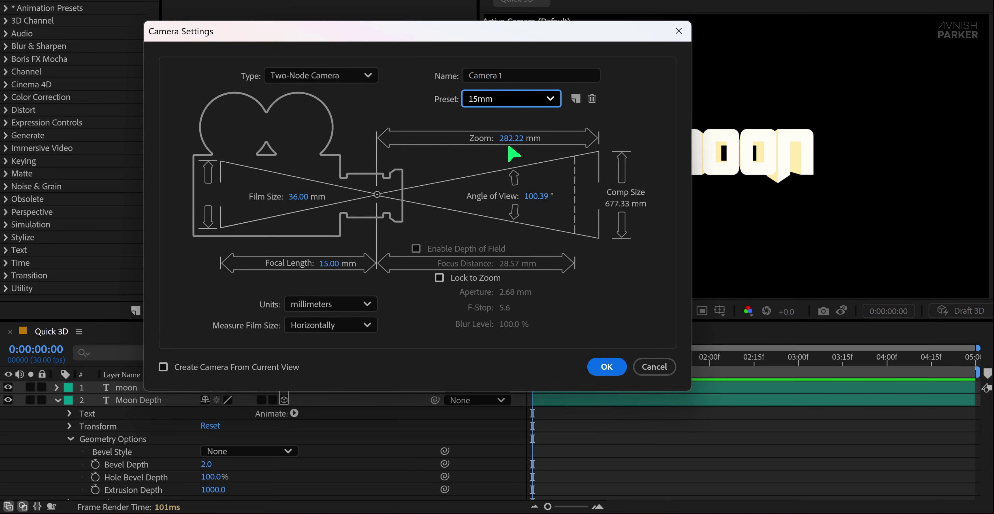
click(605, 367)
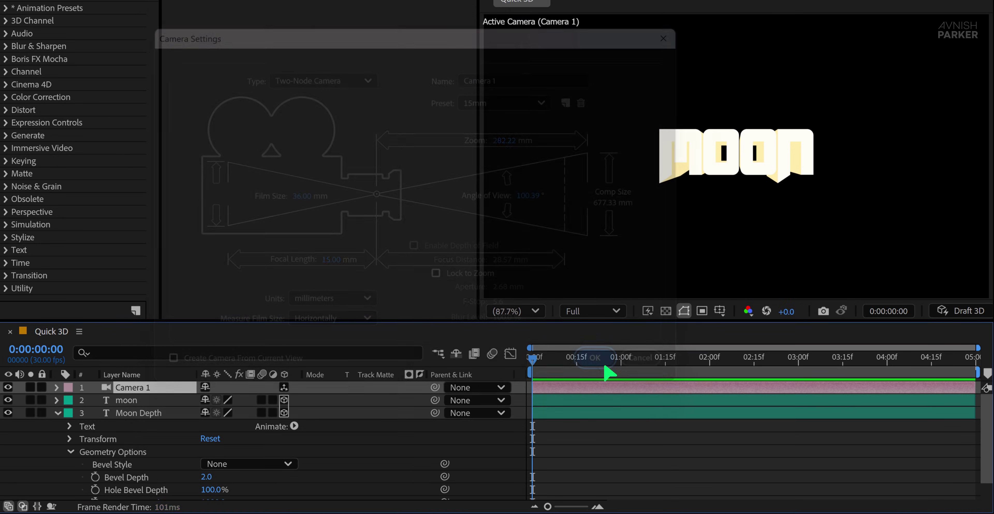
Add a 3D null named Camera Controller and parent Camera 1 to it
right_click(338, 439)
mouse_move(475, 260)
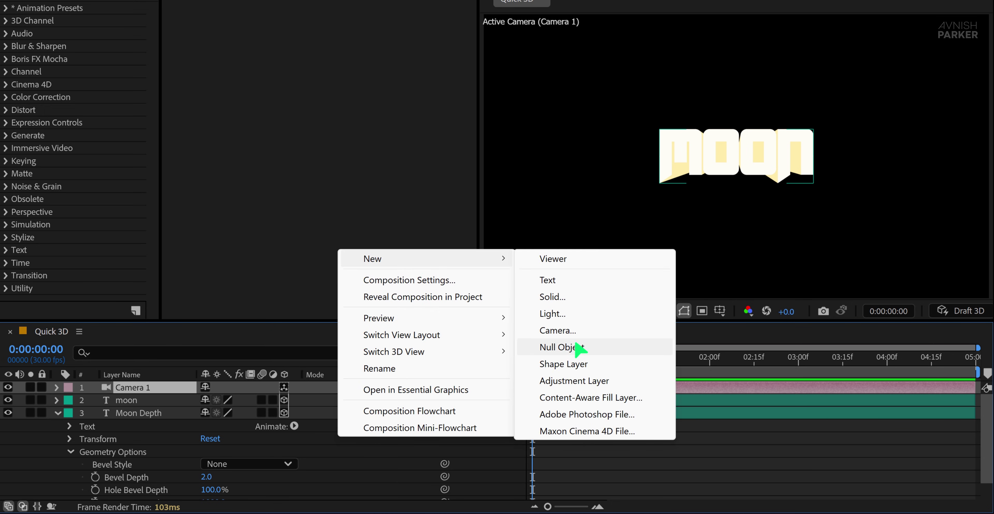
click(580, 349)
key(Return)
text(Cam)
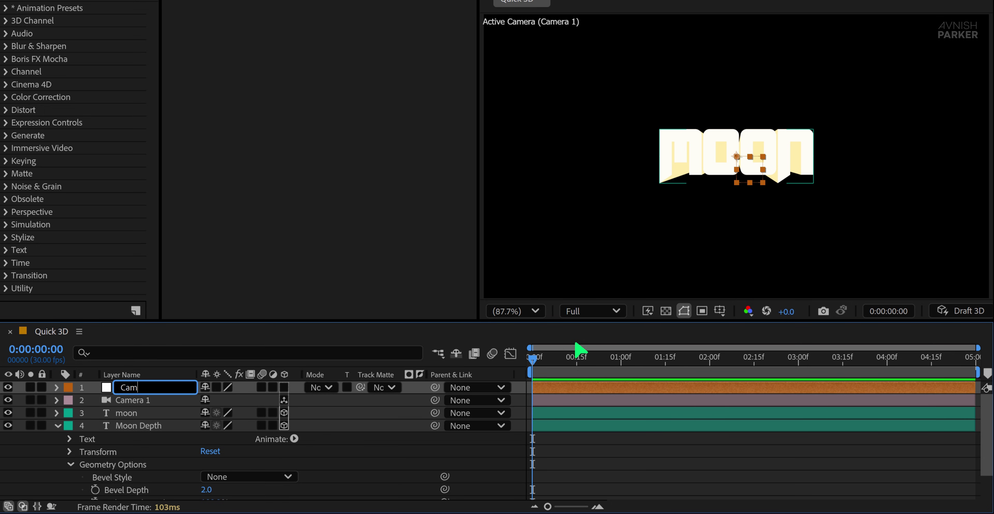
text(era Controller)
key(Return)
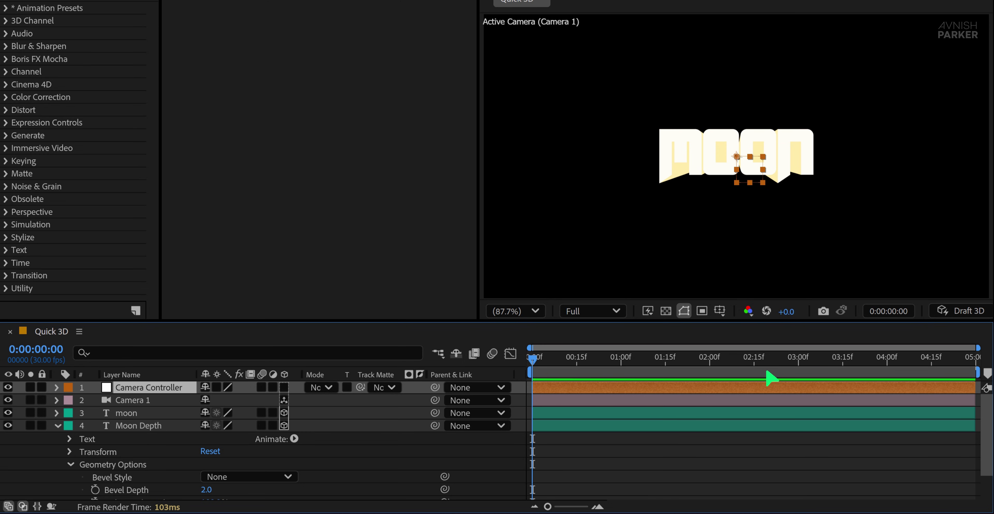
click(284, 387)
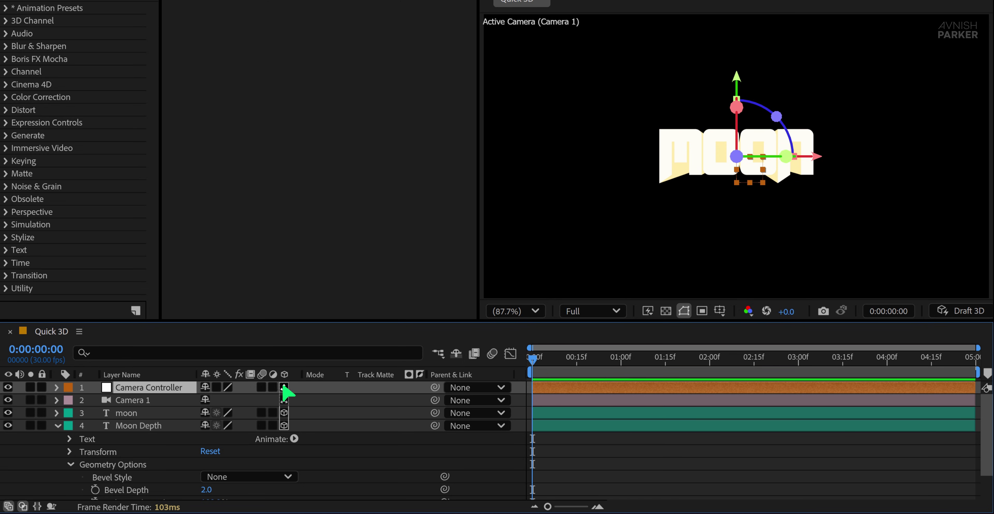
click(167, 403)
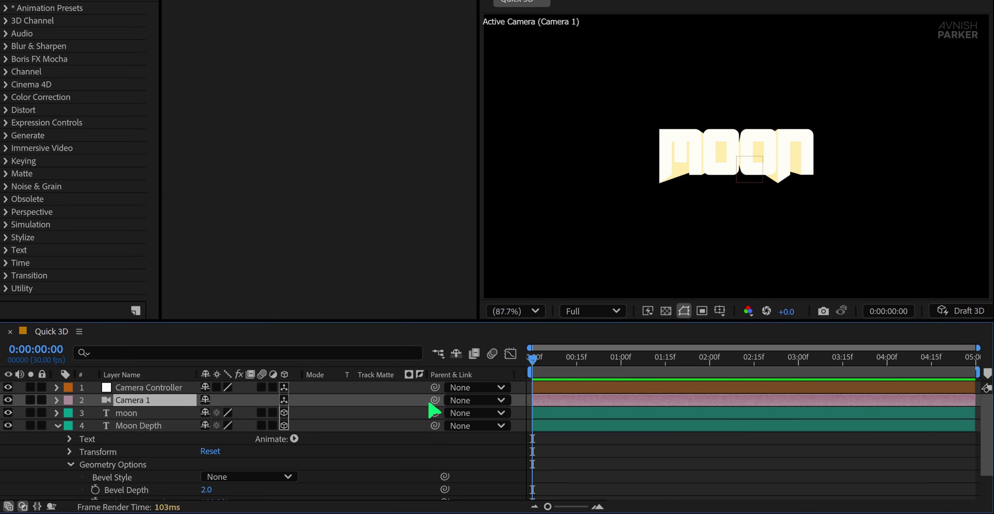
click(452, 401)
click(513, 436)
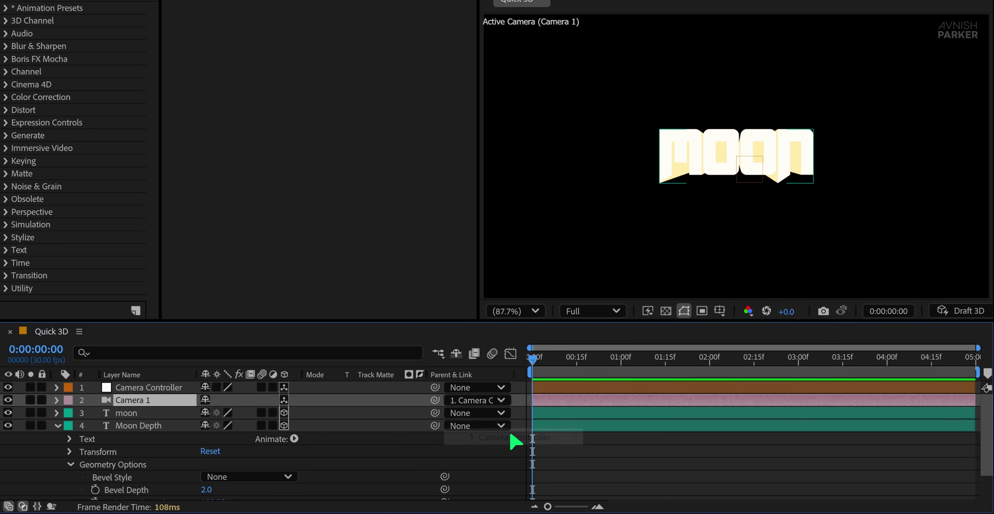
Show Camera Controller's rotation, test an X tilt on the text, then undo it
click(393, 459)
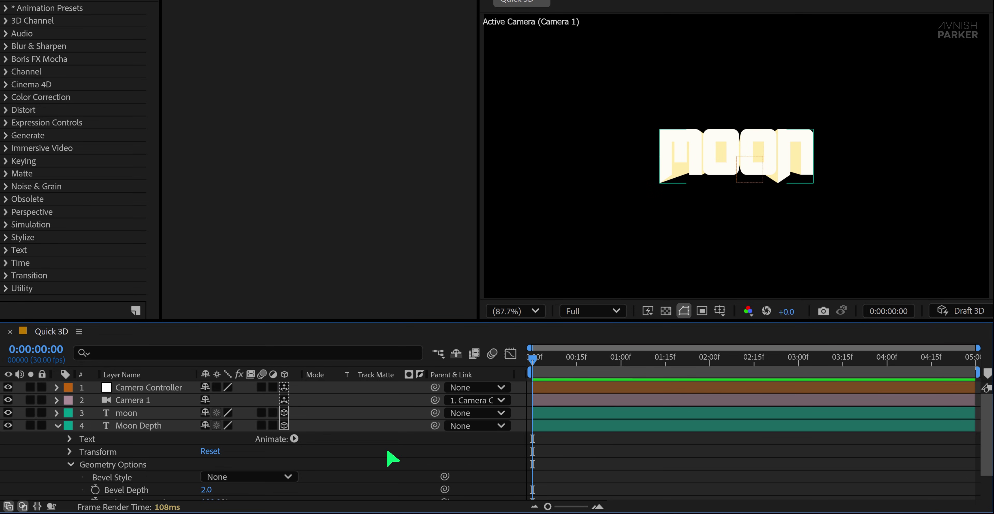
click(178, 387)
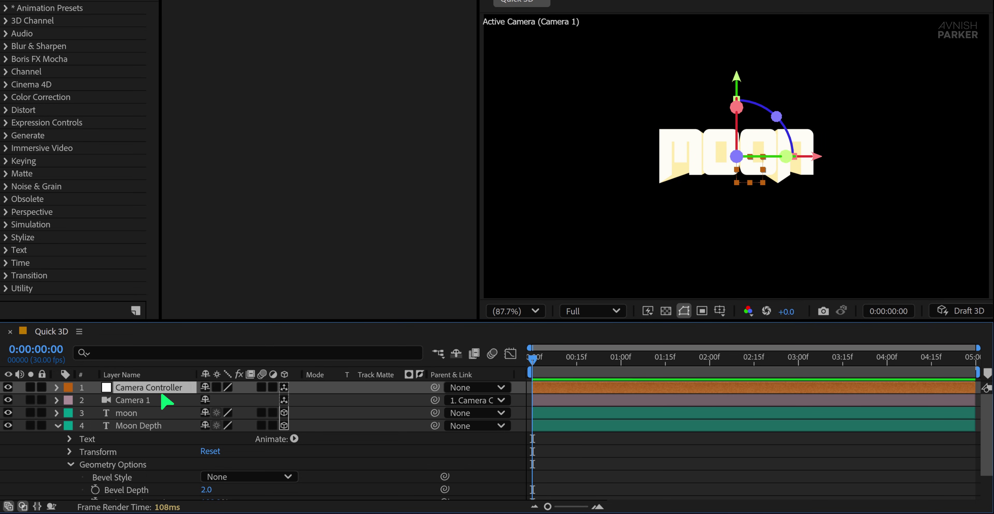
click(57, 388)
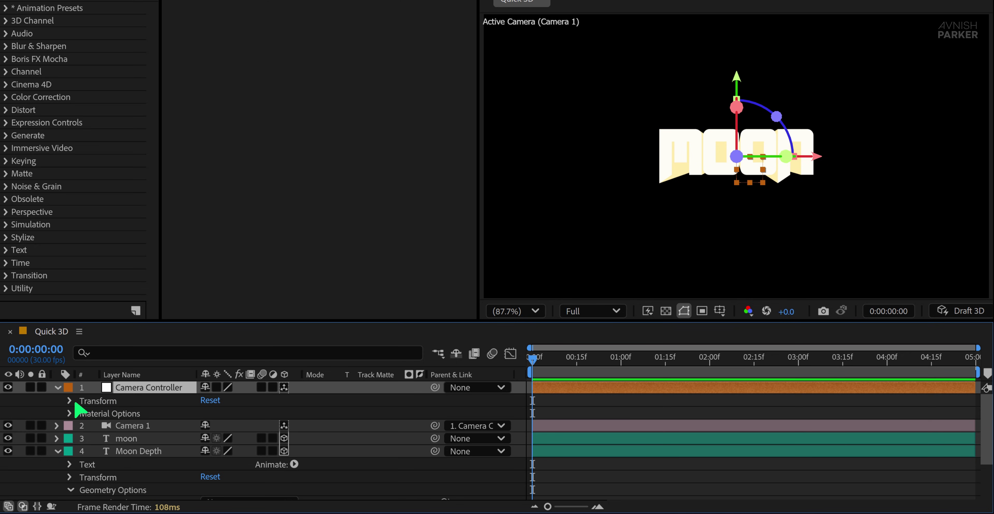
click(69, 401)
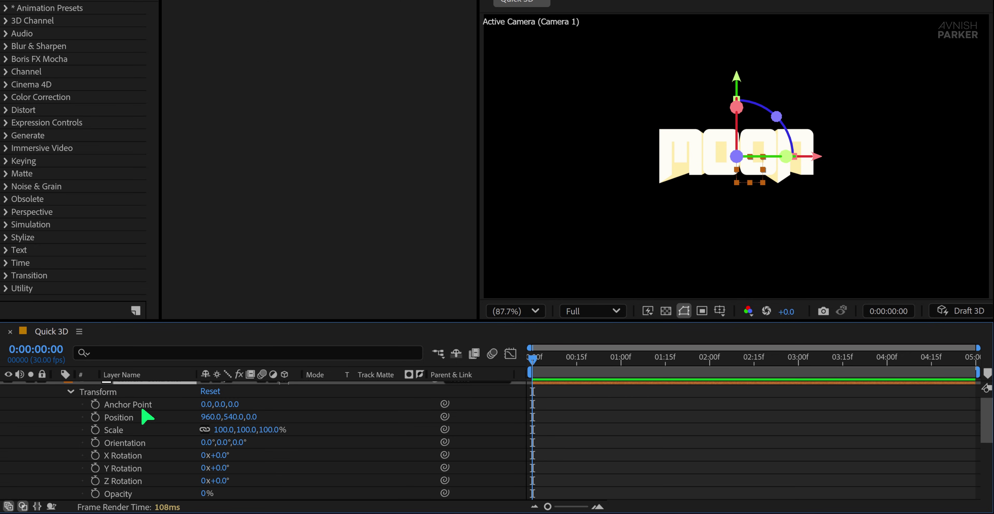
scroll(137, 439, up, 3)
key(u)
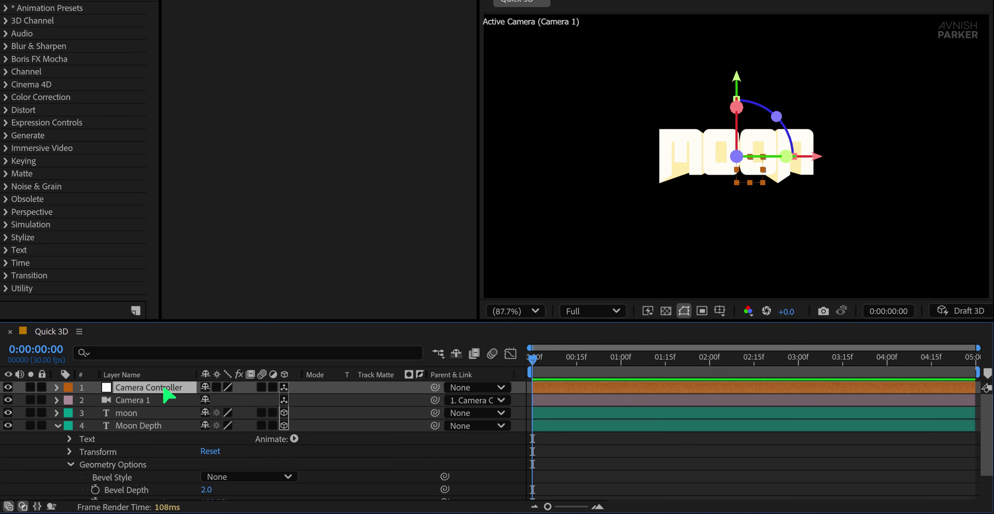
key(r)
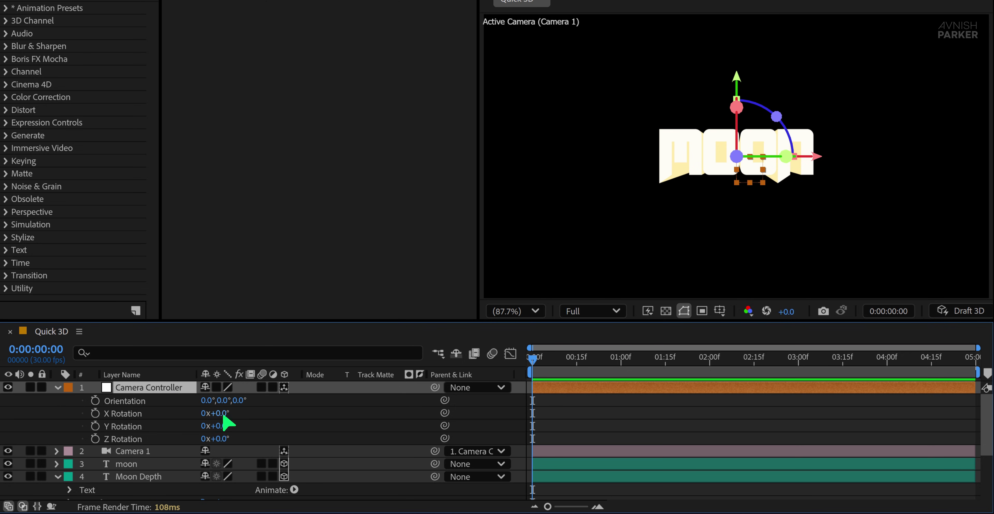
drag(223, 416, 262, 416)
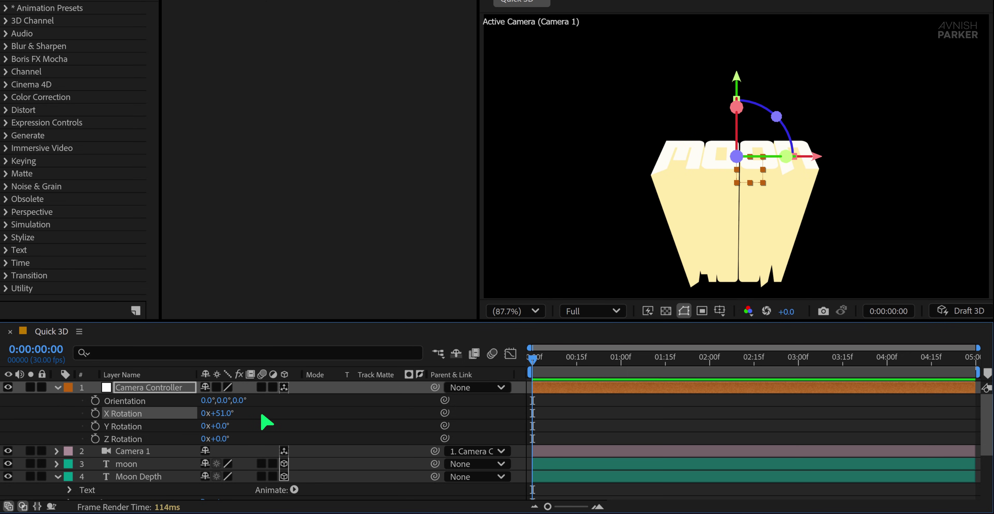
key(ctrl+z)
Move Camera Controller to position 960, 518, 125
key(p)
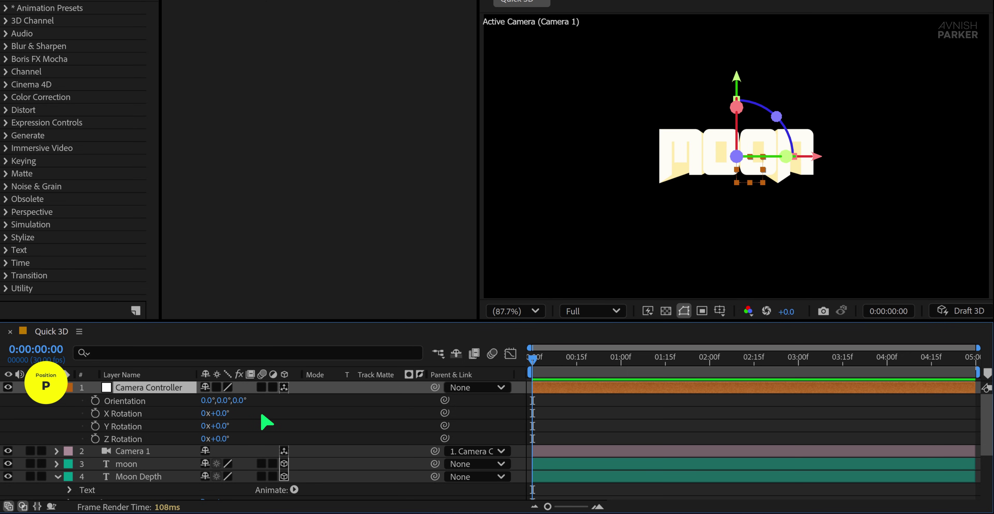
drag(253, 401, 223, 412)
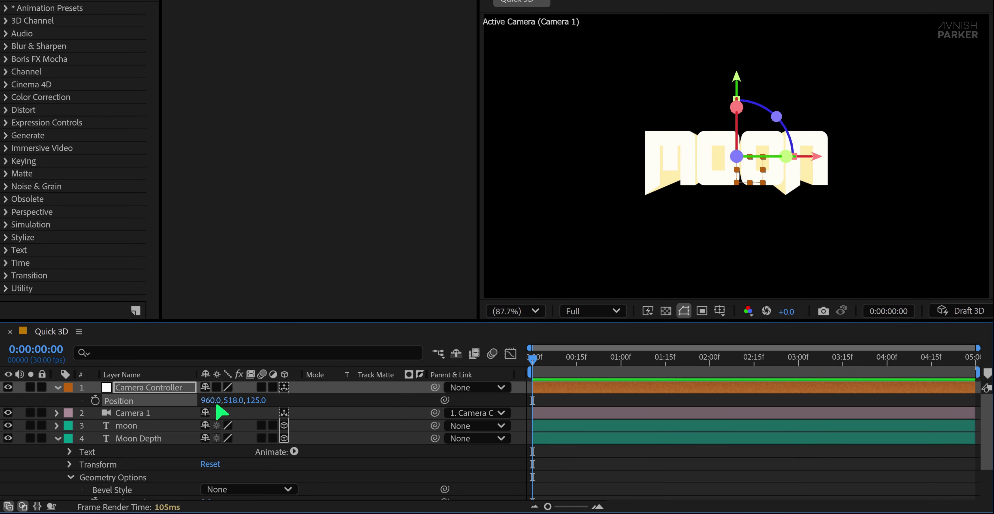
key(r)
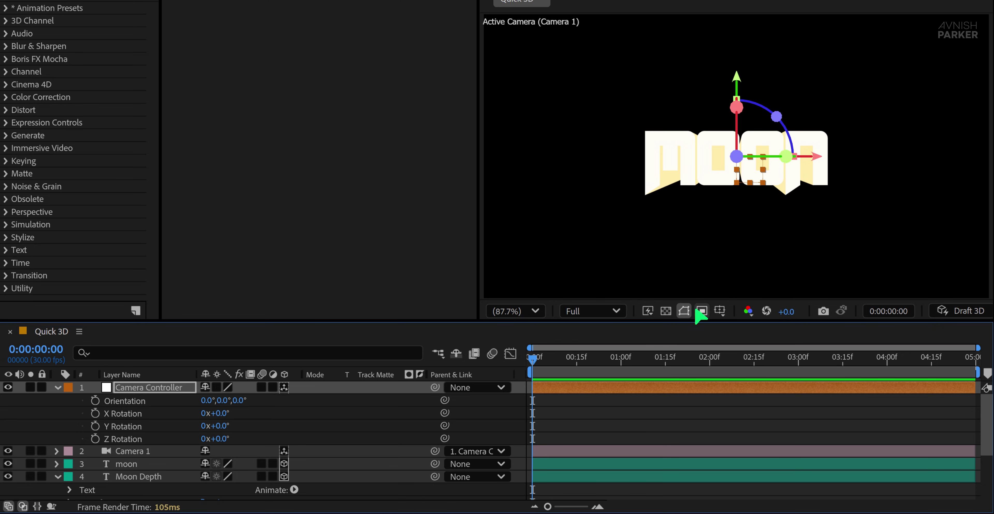
Add X Rotation and Position keyframes for Camera Controller at the one-second mark
drag(537, 361, 625, 370)
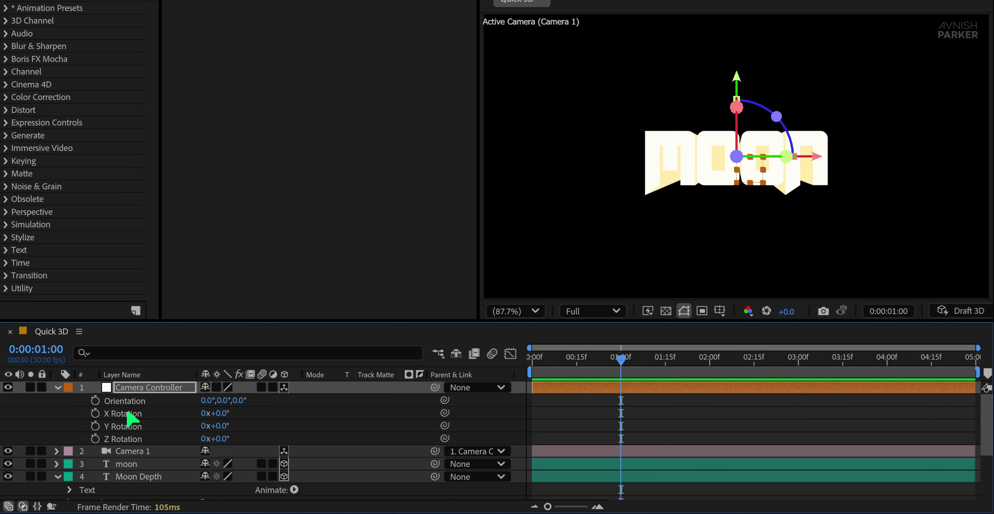
click(95, 414)
drag(208, 413, 241, 416)
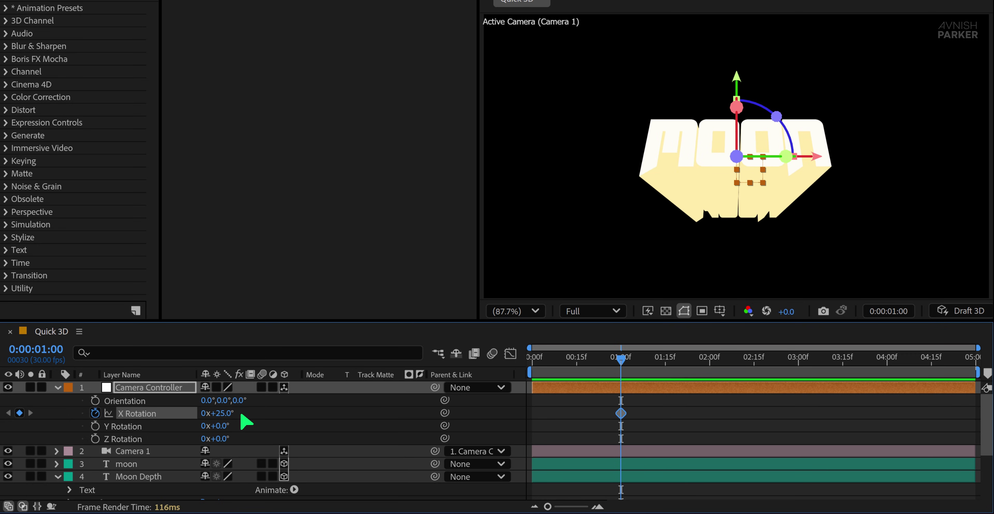
key(p)
key(alt+shift+p)
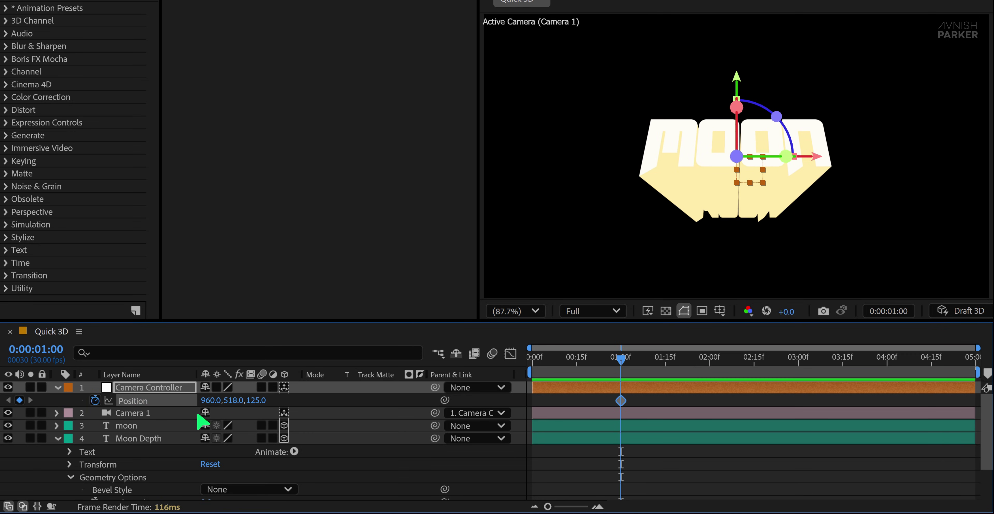
drag(255, 401, 337, 404)
At frame 0, set X Rotation 95° and position 960, -35, 281, then select all keyframes
click(533, 358)
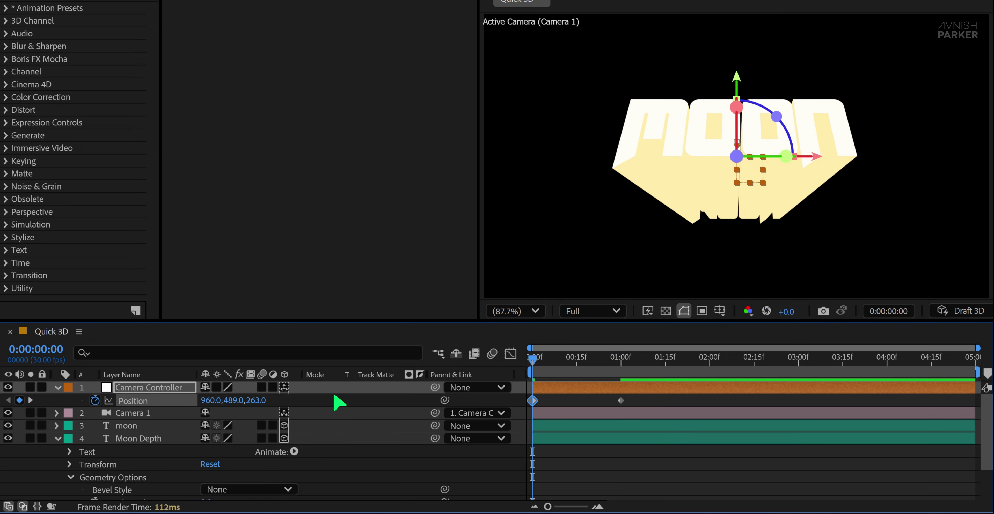
key(r)
drag(226, 415, 280, 413)
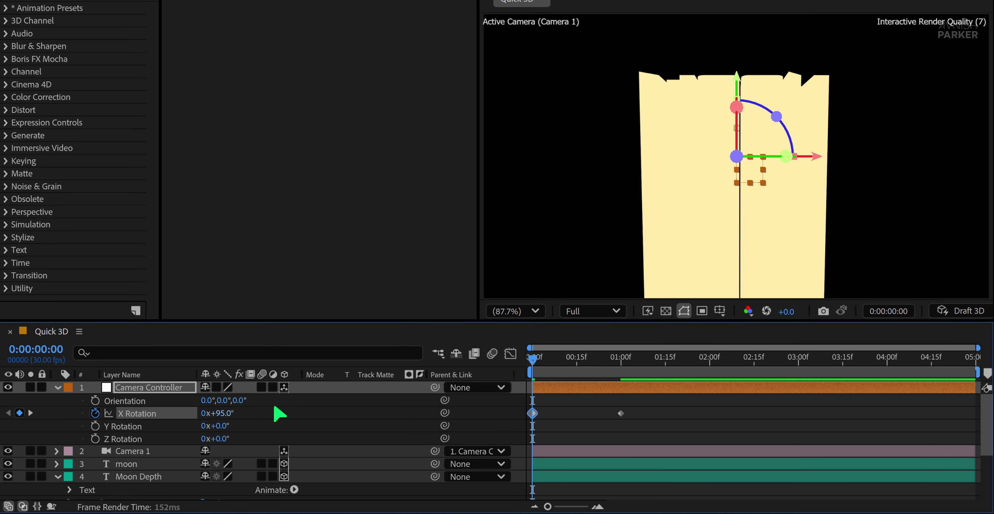
key(u)
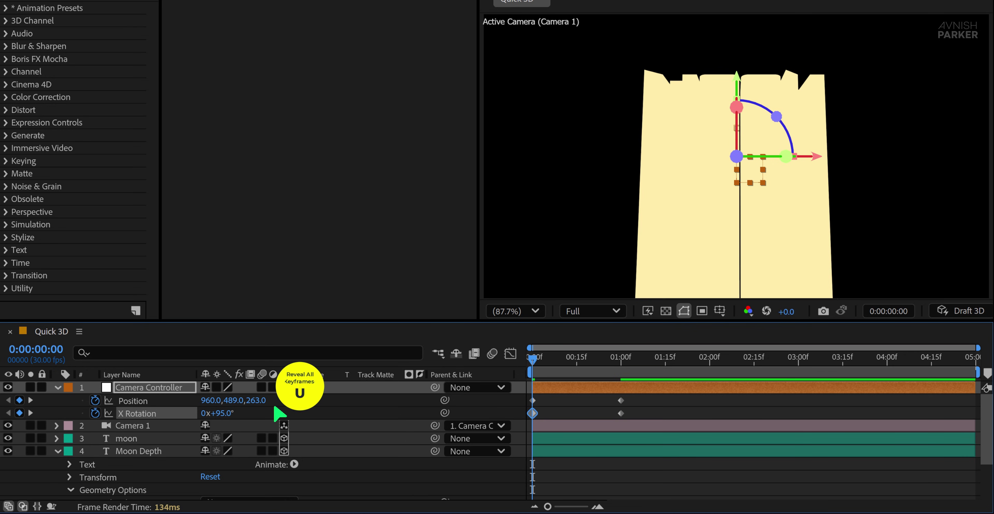
drag(234, 402, 1, 410)
drag(539, 370, 511, 384)
drag(652, 395, 521, 422)
Easy Ease the keyframes, stretch speed-graph influence for a sharp early peak, and play
key(F9)
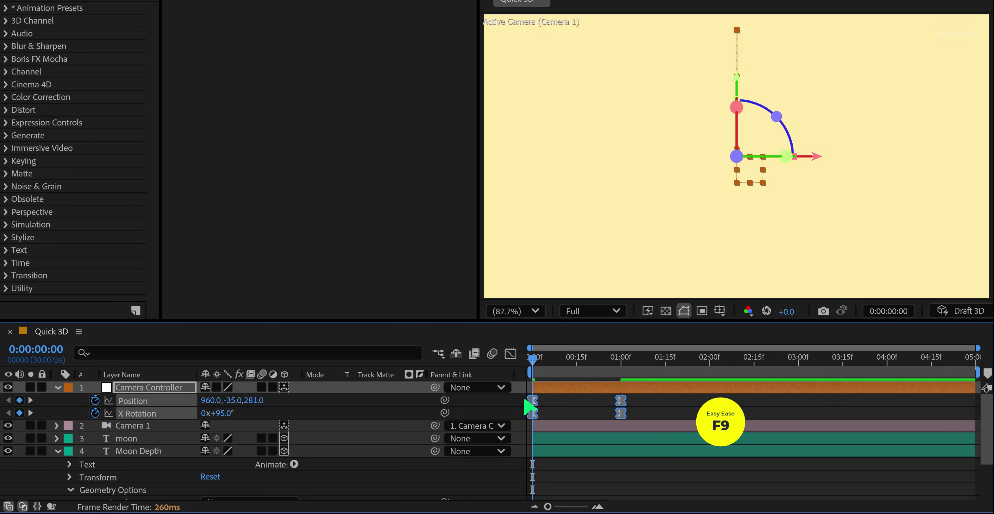
click(510, 354)
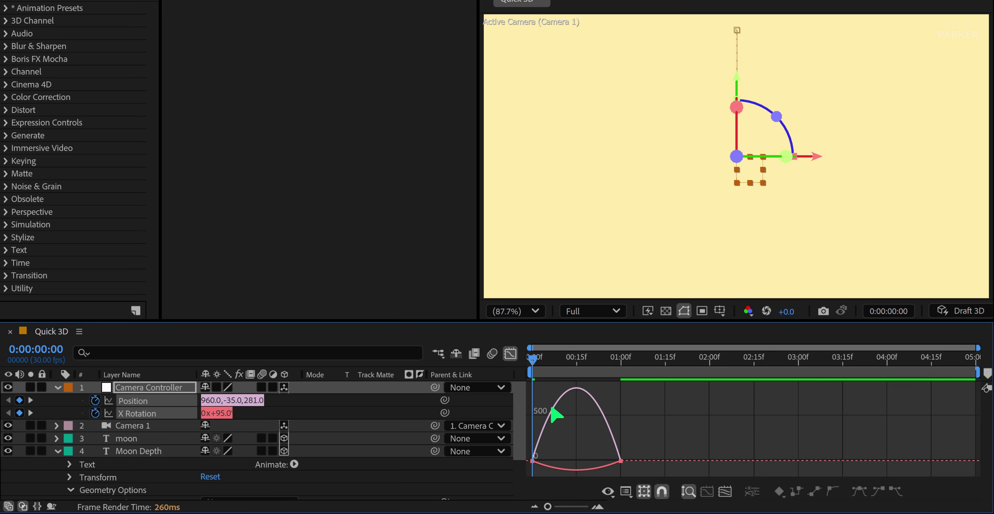
right_click(583, 438)
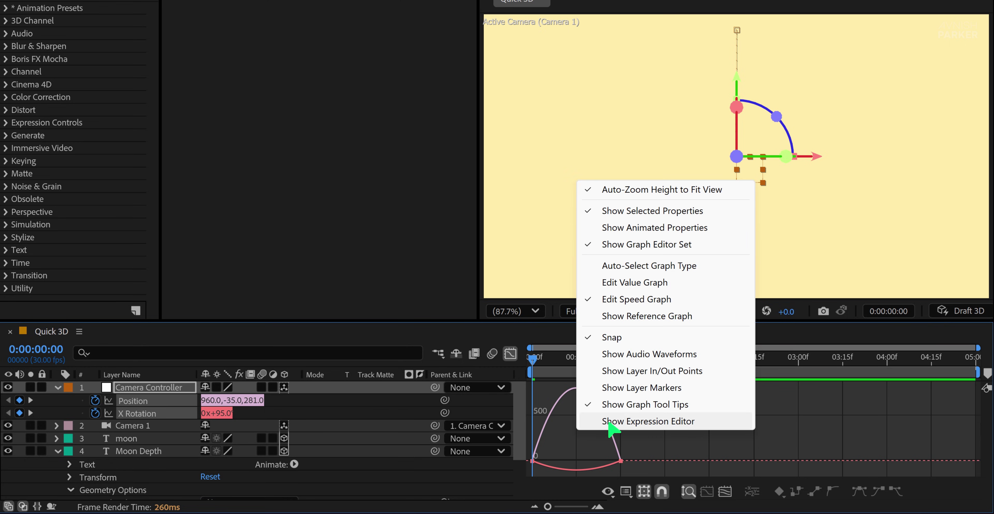
click(642, 441)
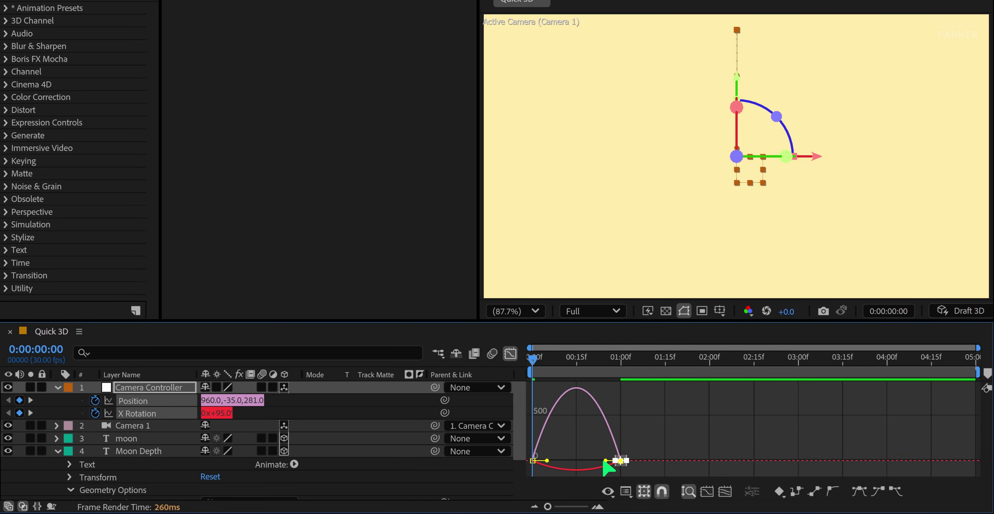
drag(601, 461, 554, 461)
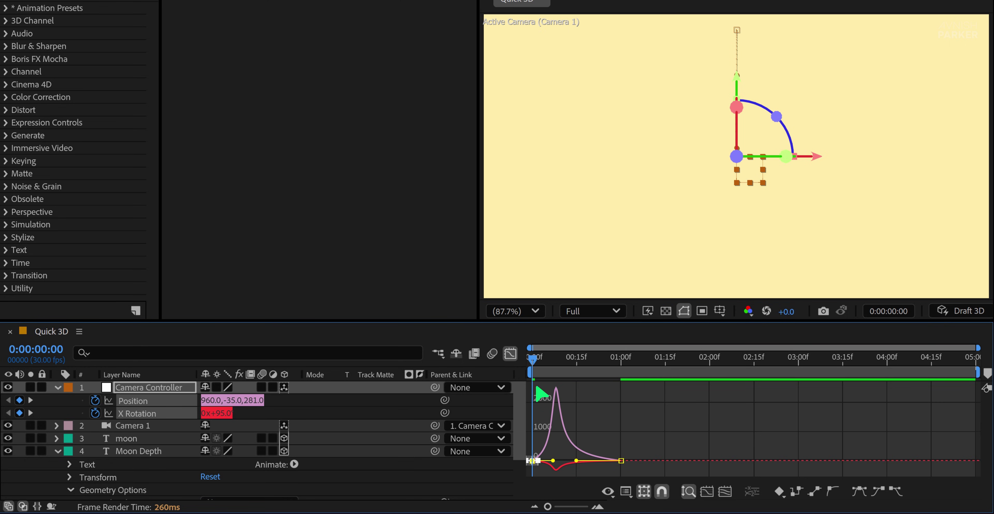
click(510, 353)
click(588, 416)
key(space)
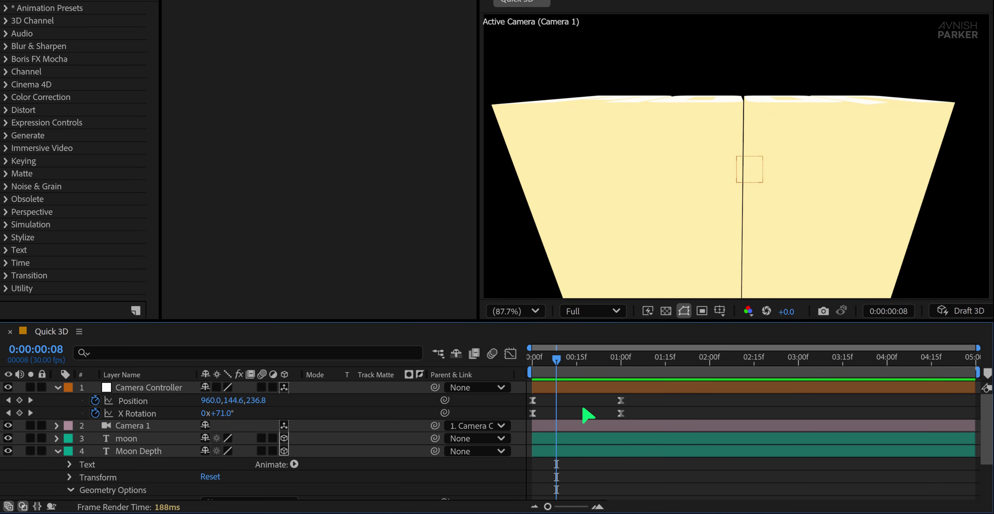
Stop playback and scrub through the MOON fly-in to check it
key(space)
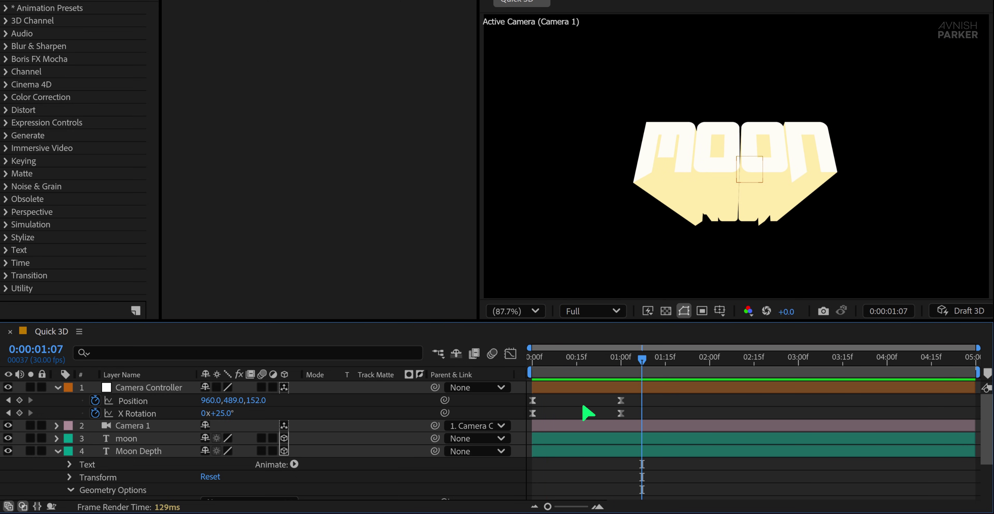
mouse_move(580, 360)
mouse_down()
mouse_move(536, 361)
mouse_move(597, 363)
mouse_up()
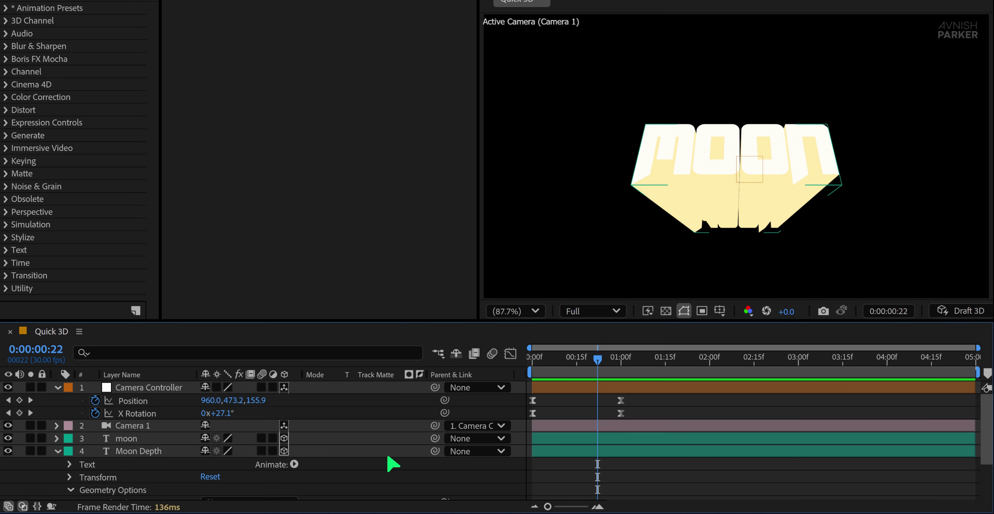
right_click(395, 401)
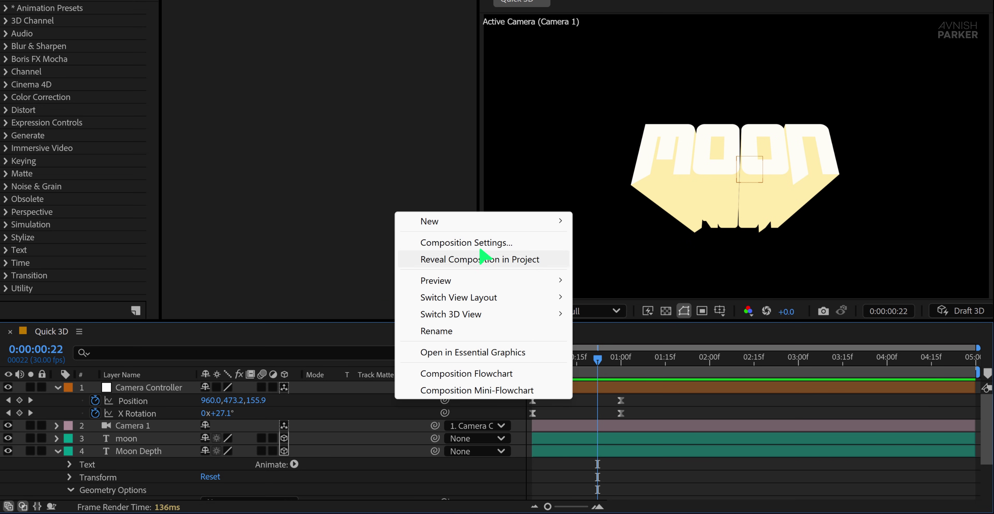
Add a new light layer, Point Light 1, with Light Type set to Point
mouse_move(480, 227)
click(629, 281)
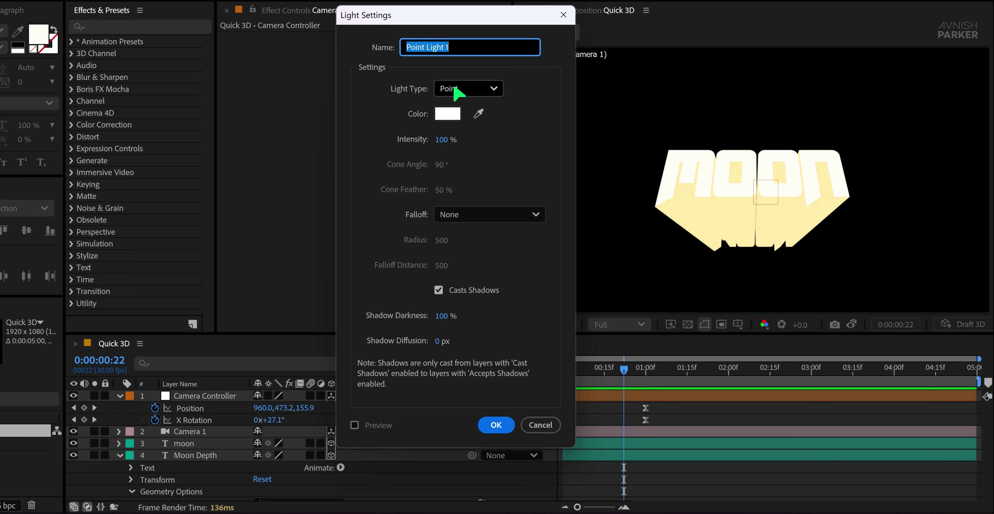
click(467, 89)
click(475, 146)
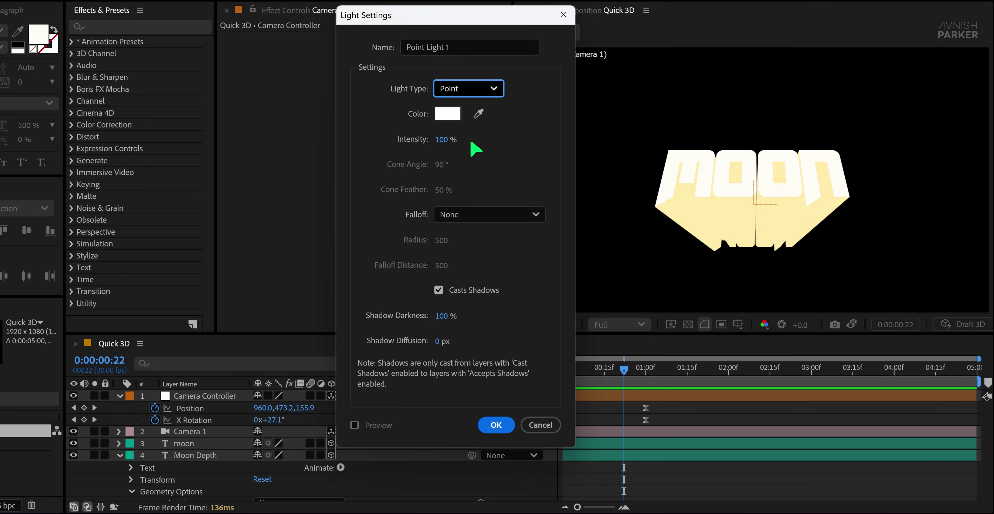
click(490, 428)
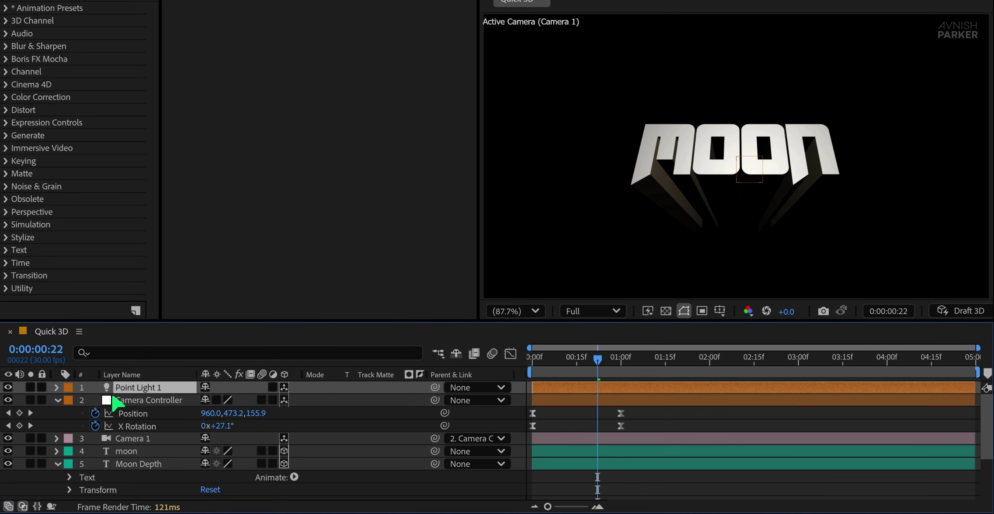
Set Point Light 1's colour to purple (9C44FD) in its Light Options
click(58, 388)
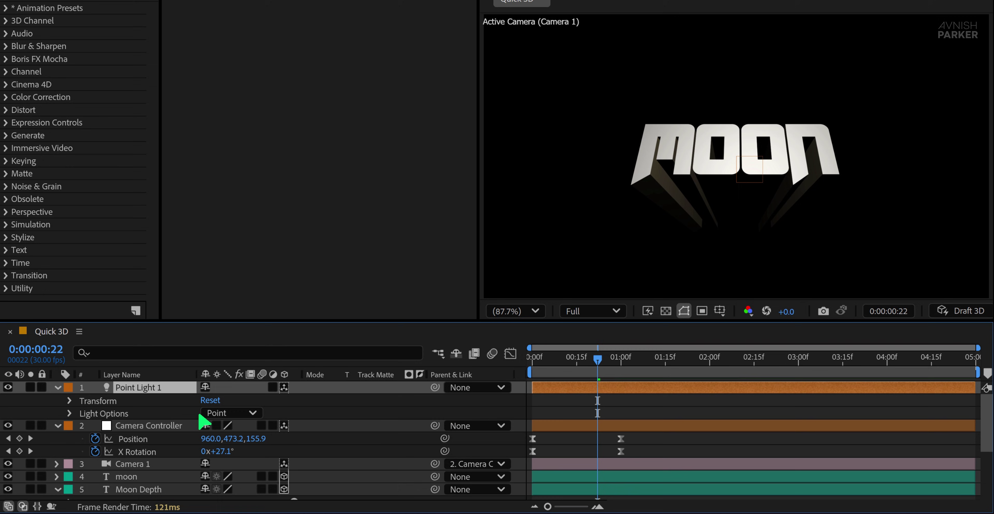
click(70, 414)
click(209, 416)
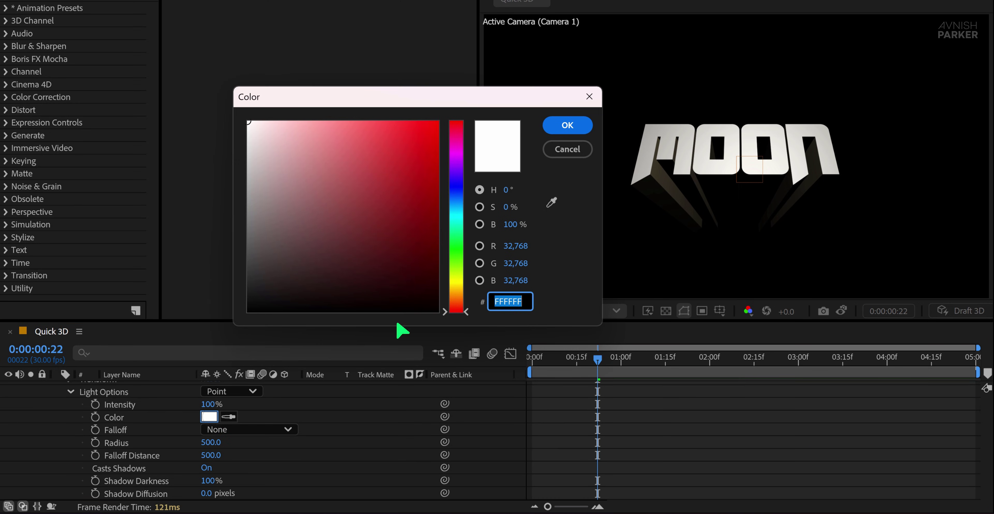
drag(460, 188, 460, 169)
click(384, 127)
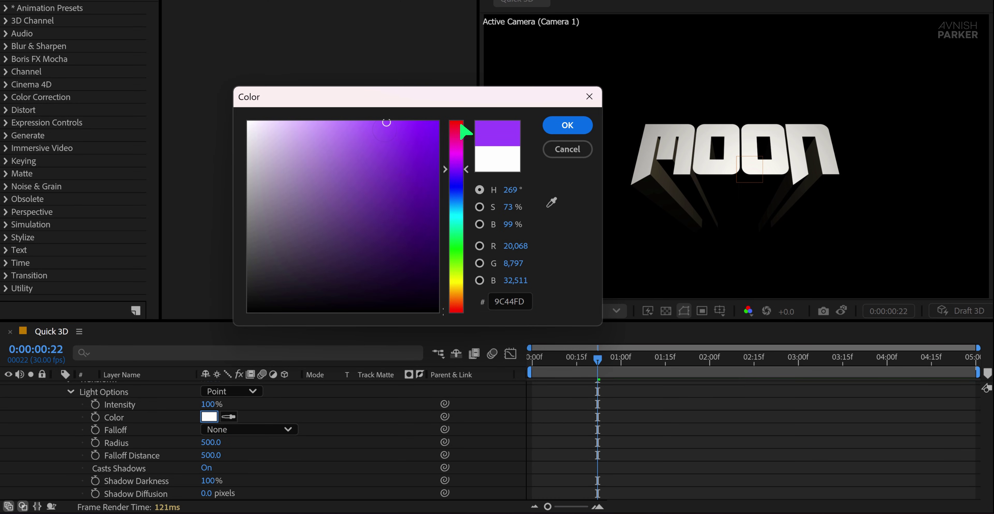
click(568, 126)
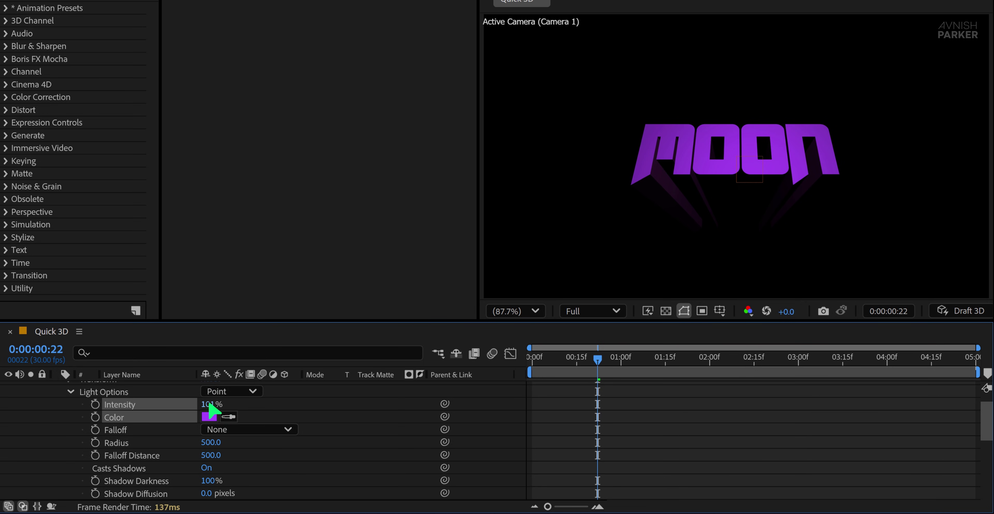
Raise Point Light 1's intensity to 264%
drag(210, 405, 328, 406)
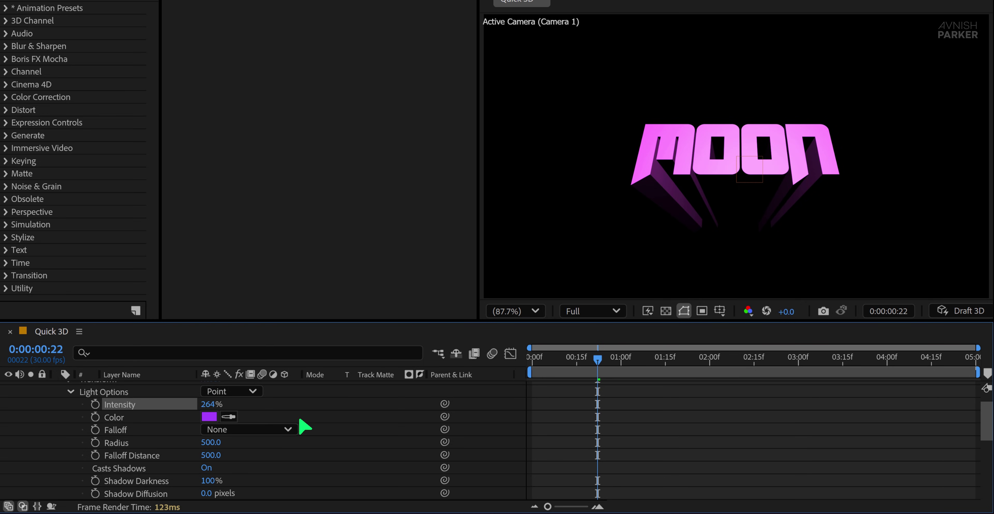
scroll(156, 455, up, 2)
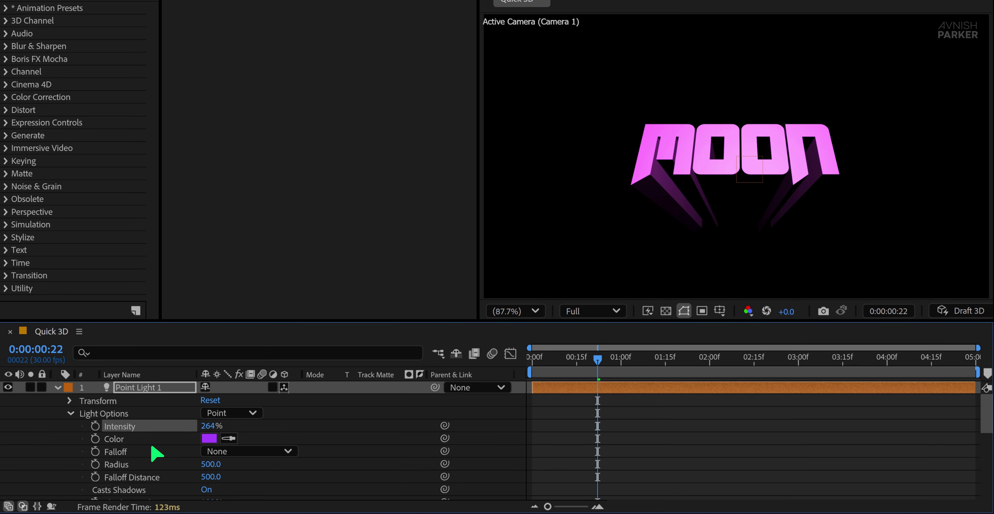
click(145, 390)
Duplicate the light as Point Light 2 and move it below the text to 939, 965, 563.3
key(ctrl+d)
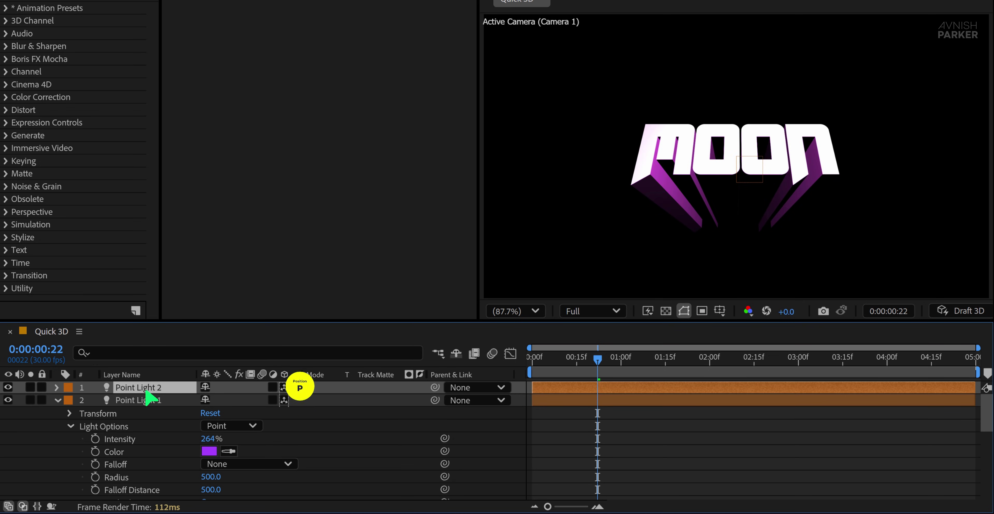
key(p)
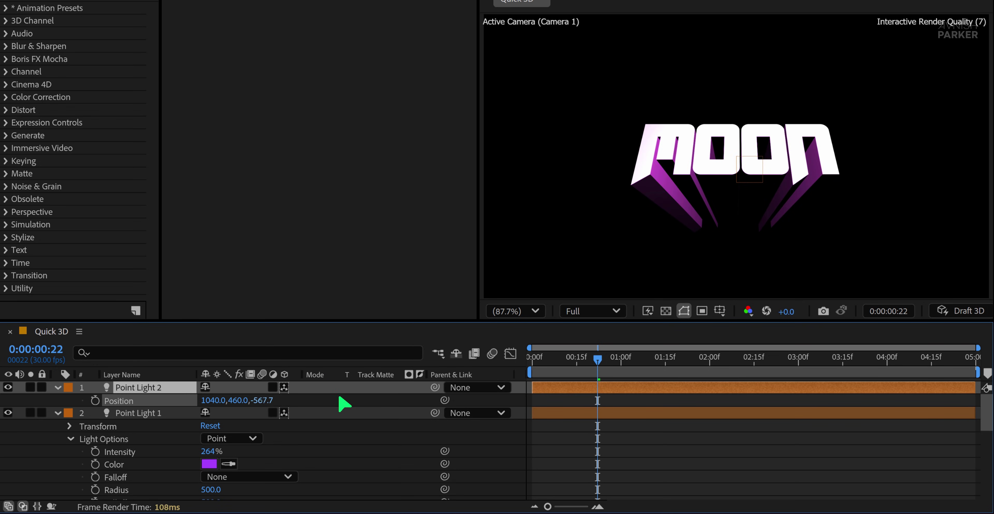
drag(343, 404, 145, 409)
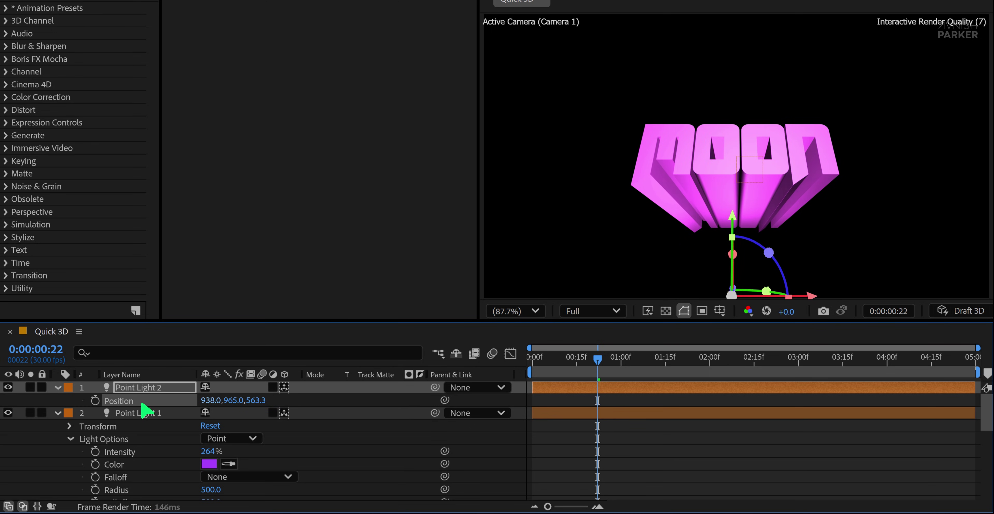
Change Point Light 2's colour to magenta
click(58, 388)
click(58, 388)
click(70, 427)
scroll(58, 439, down, 2)
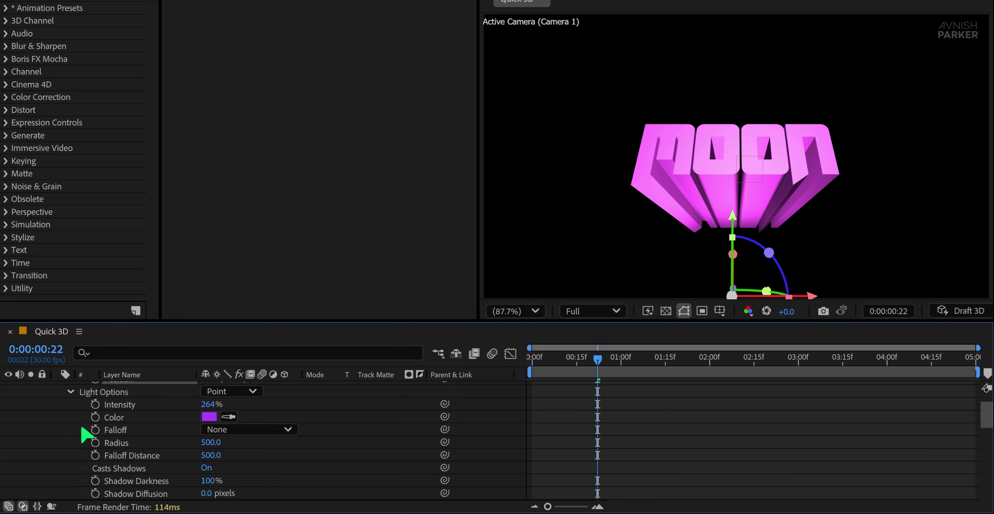
click(208, 417)
drag(456, 185, 456, 147)
click(548, 132)
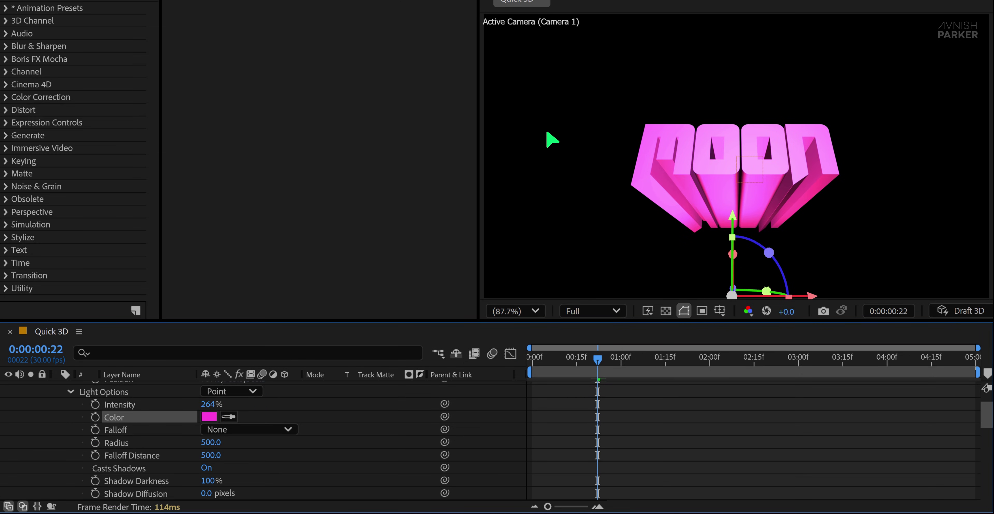